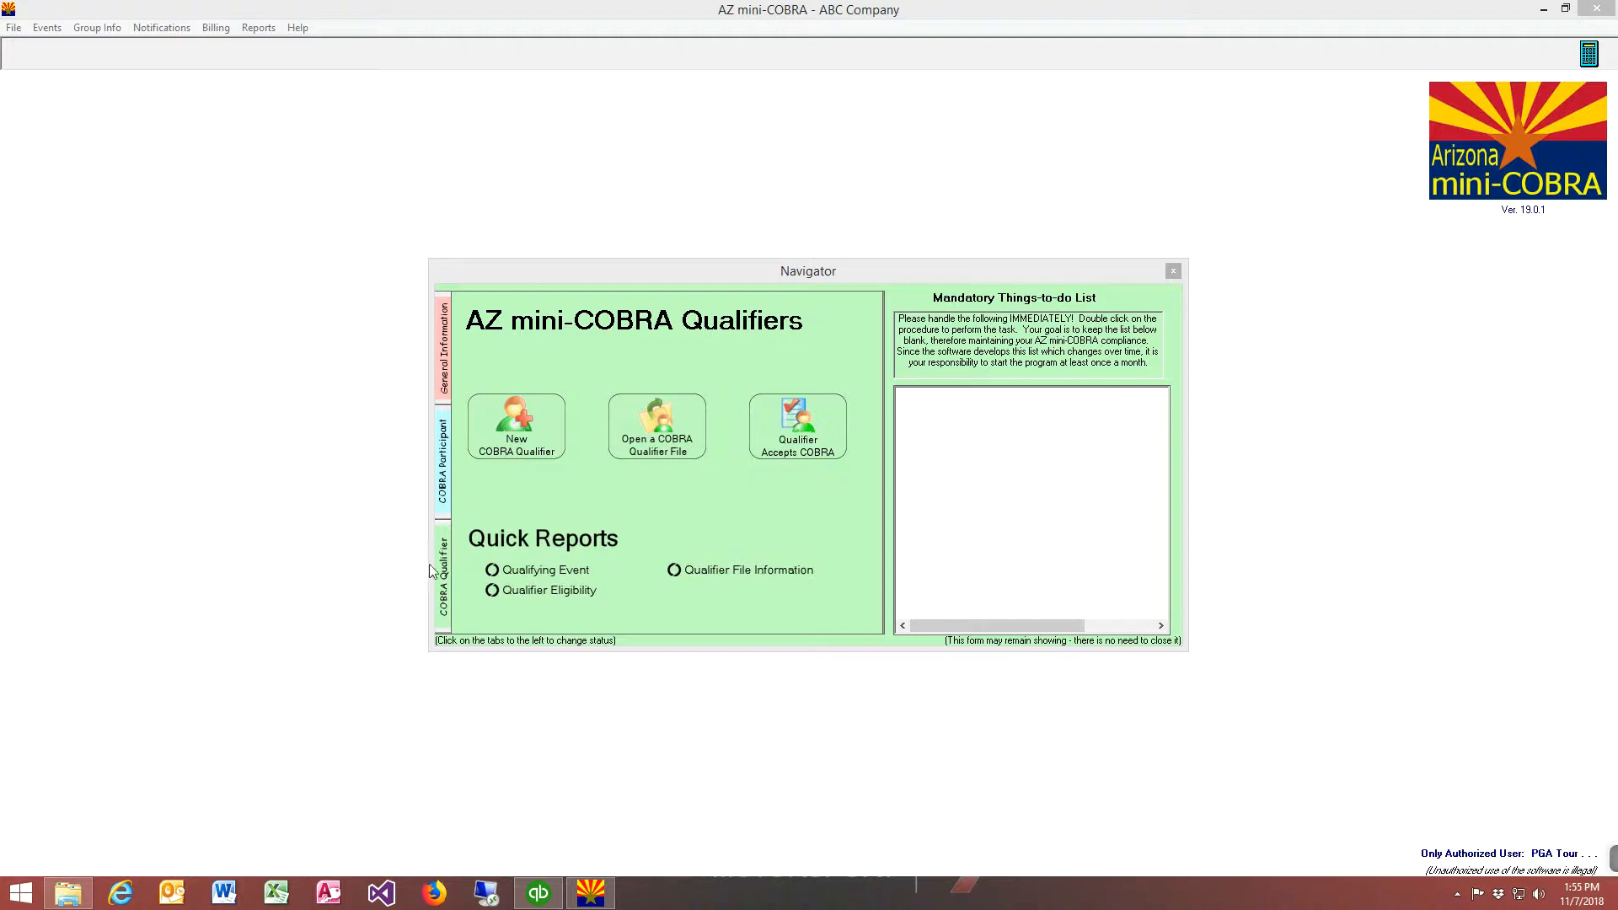
Create a new COBRA qualifier with Termination of Employment as the qualifying event and 10/31/2018 as the event date
click(446, 592)
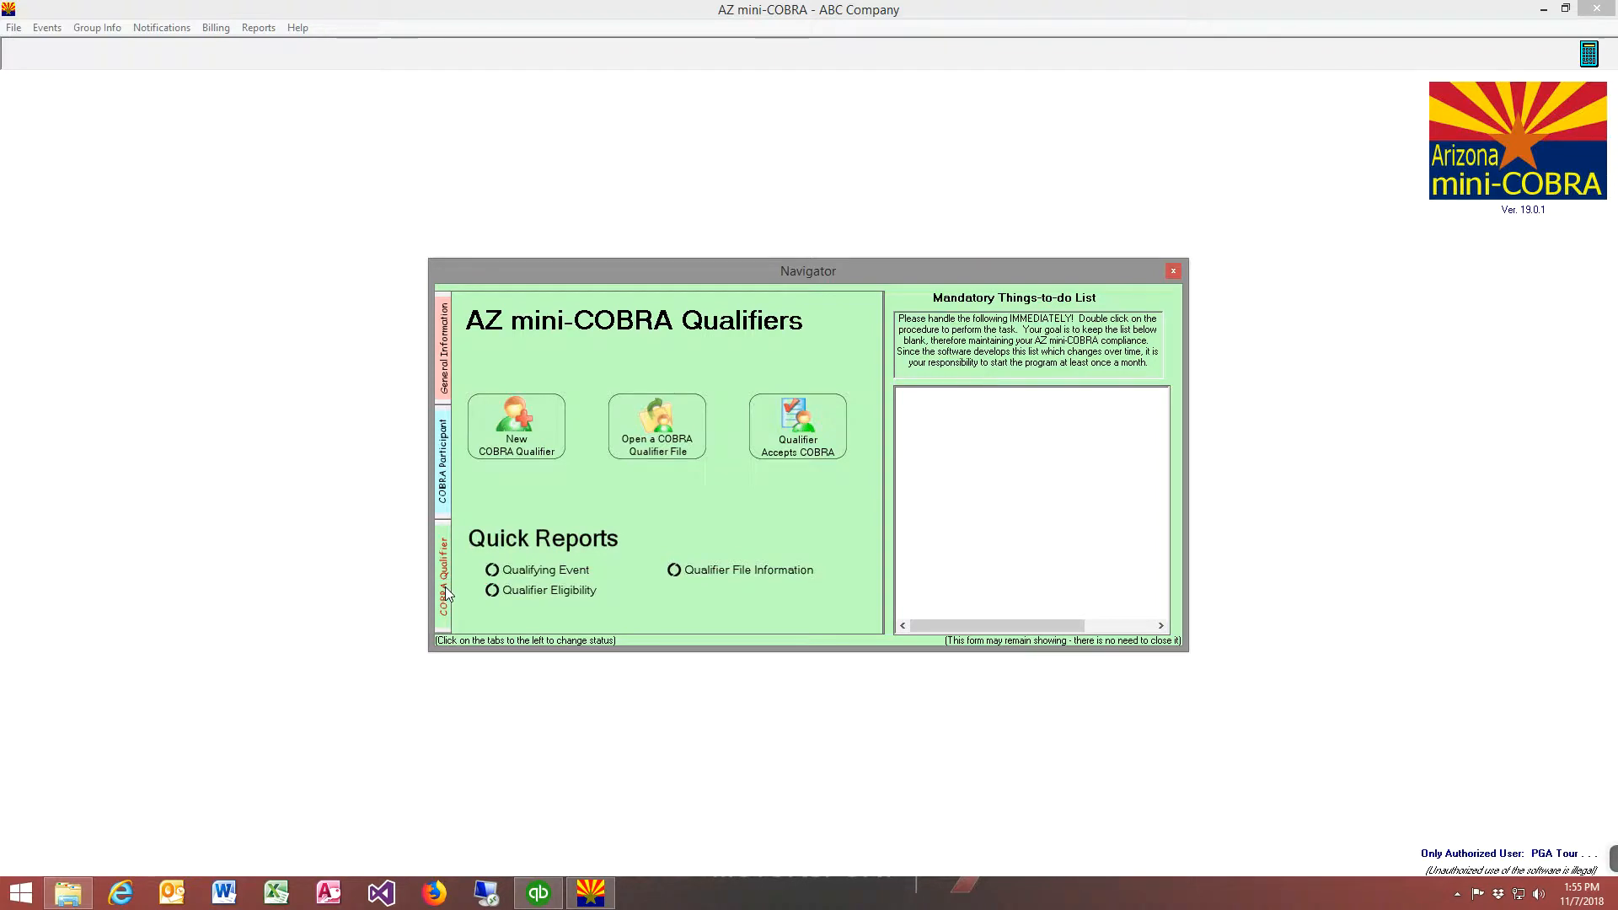
click(522, 447)
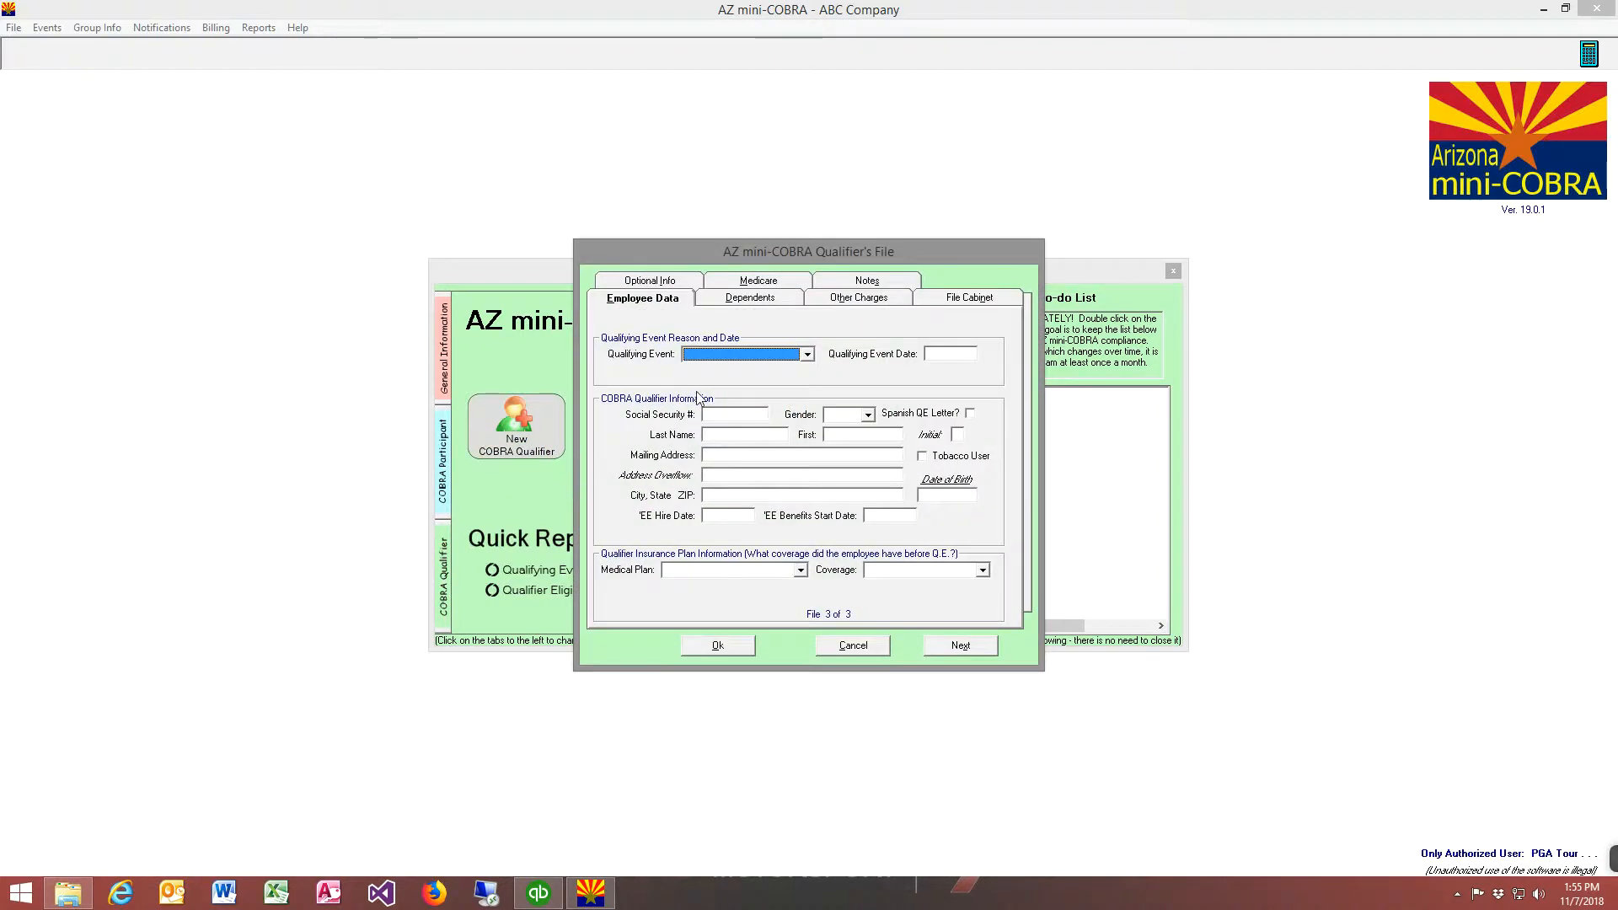
click(807, 355)
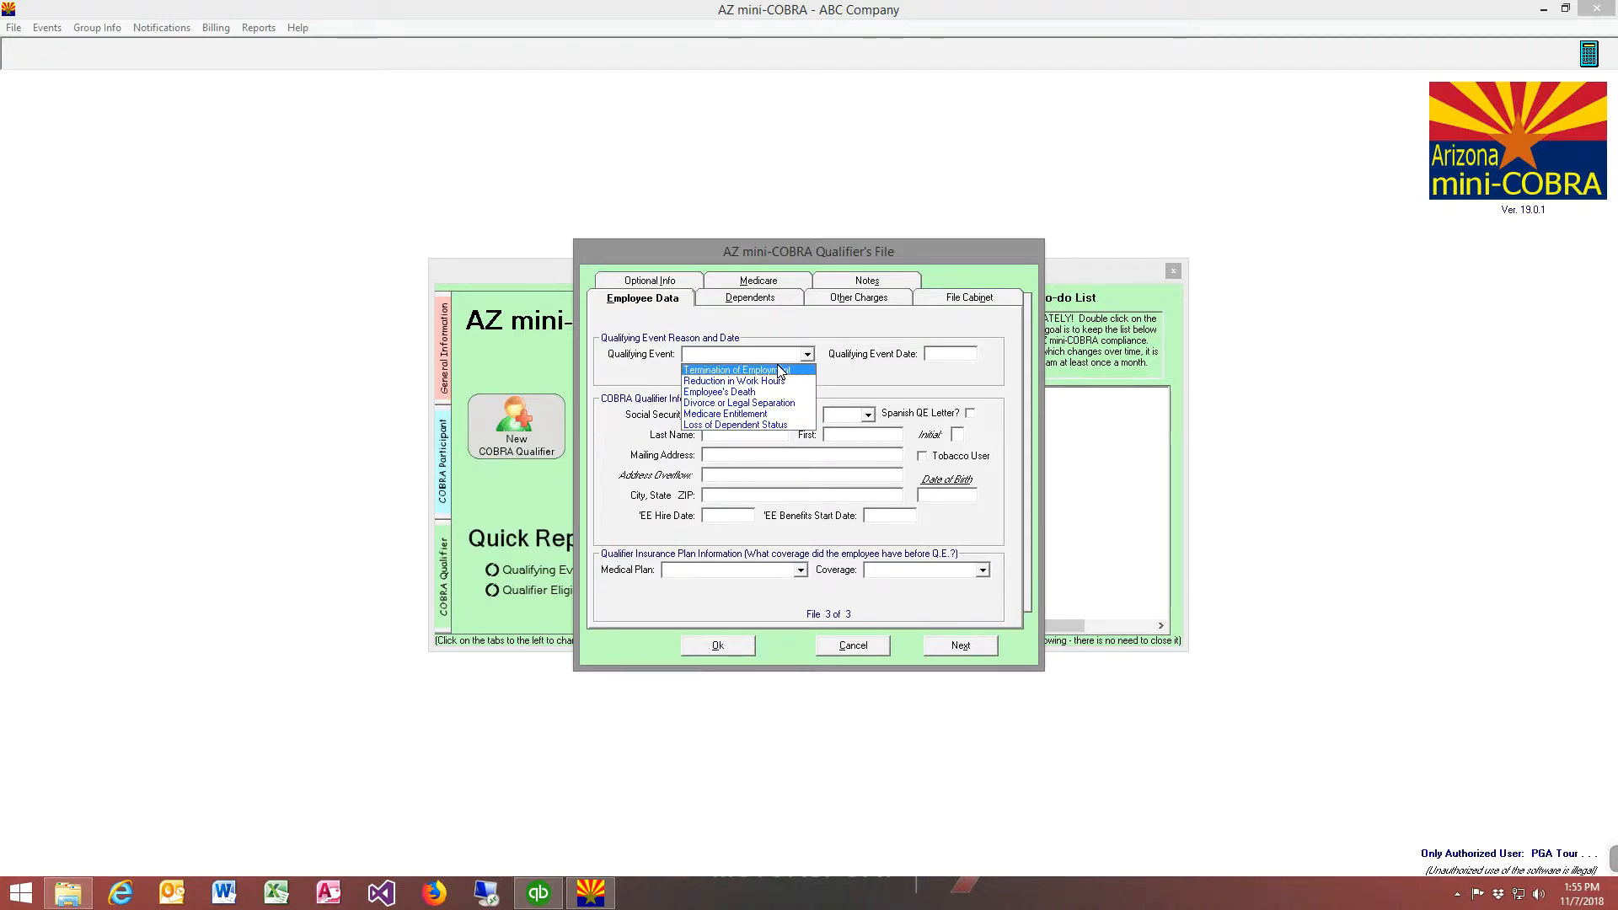
click(780, 371)
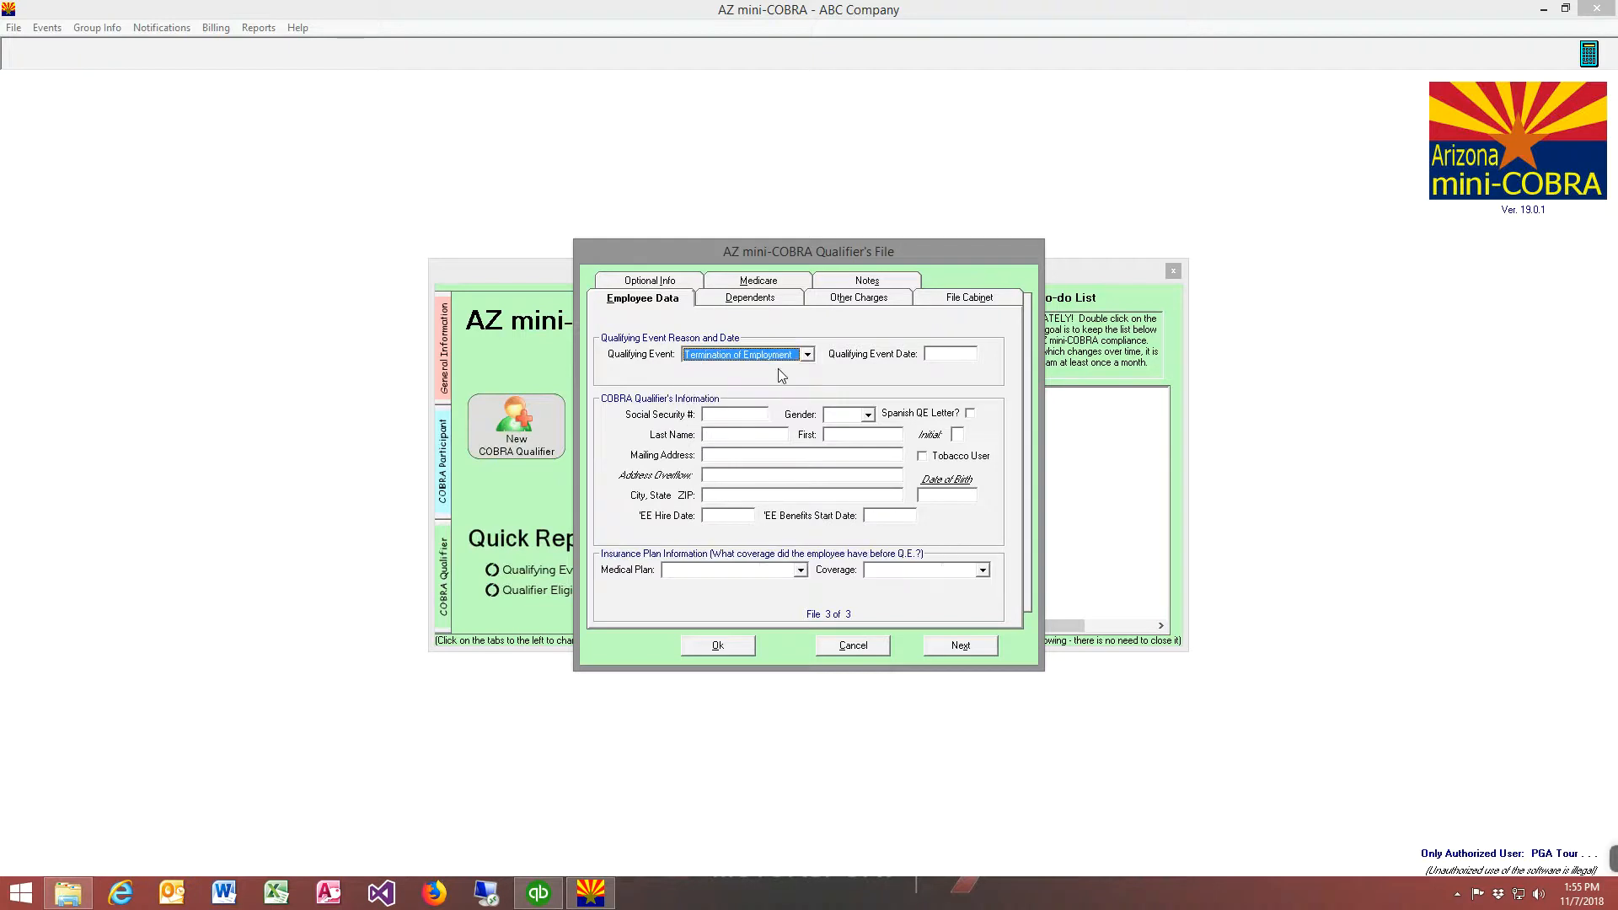
click(941, 354)
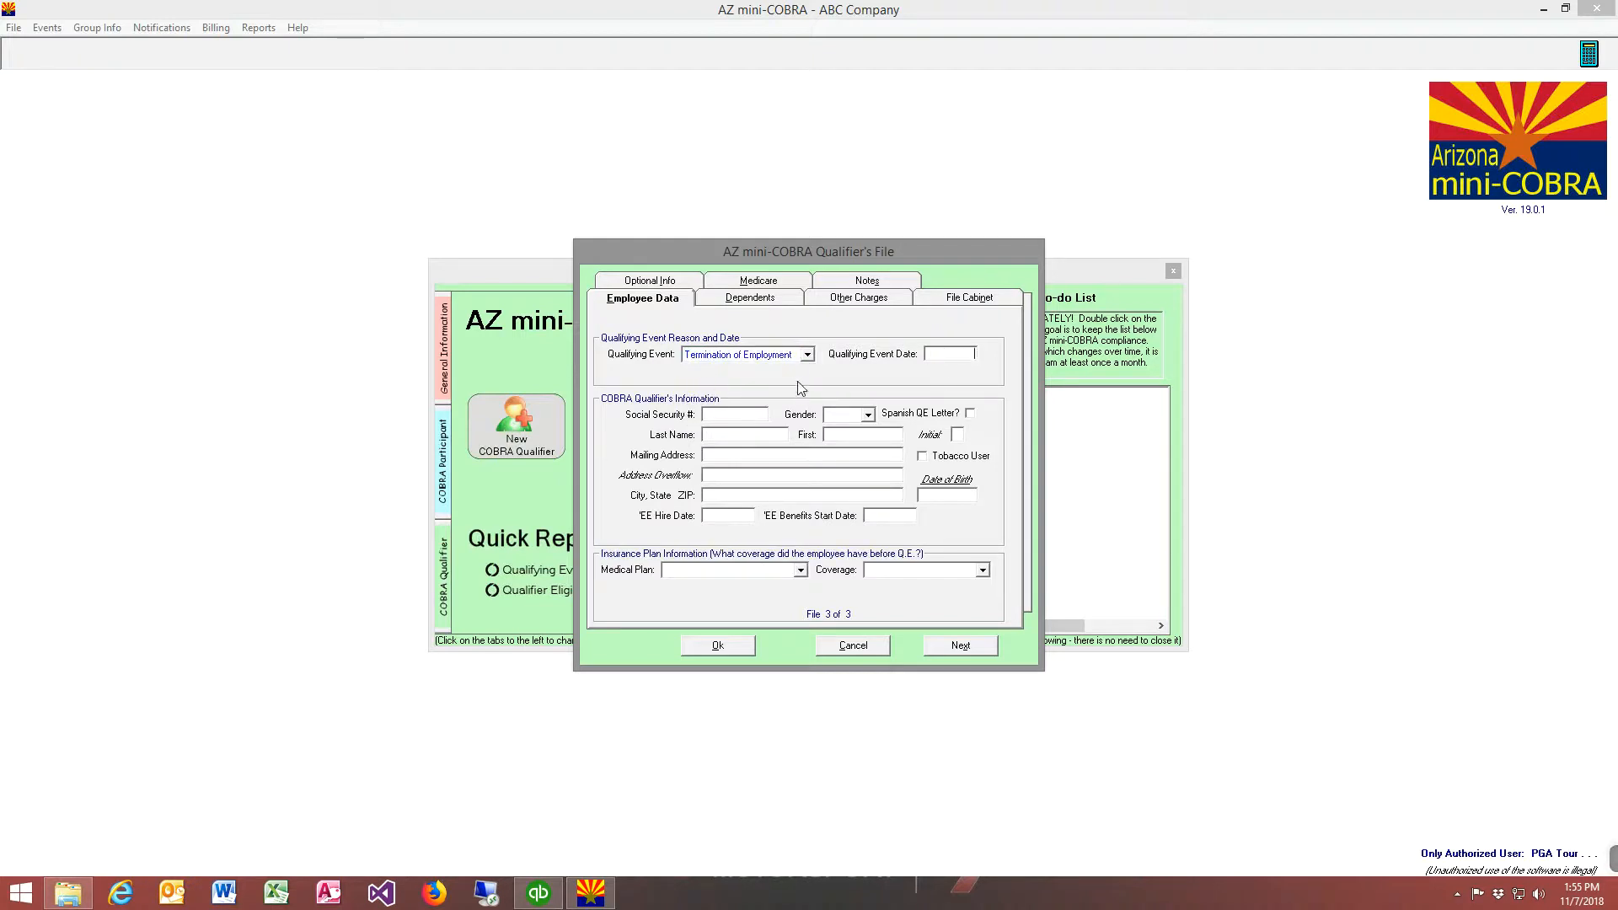
text(10-31-2018)
key(Tab)
Enter the qualifier's Social Security number, set the gender to Male, and fill in the last and first name
click(848, 415)
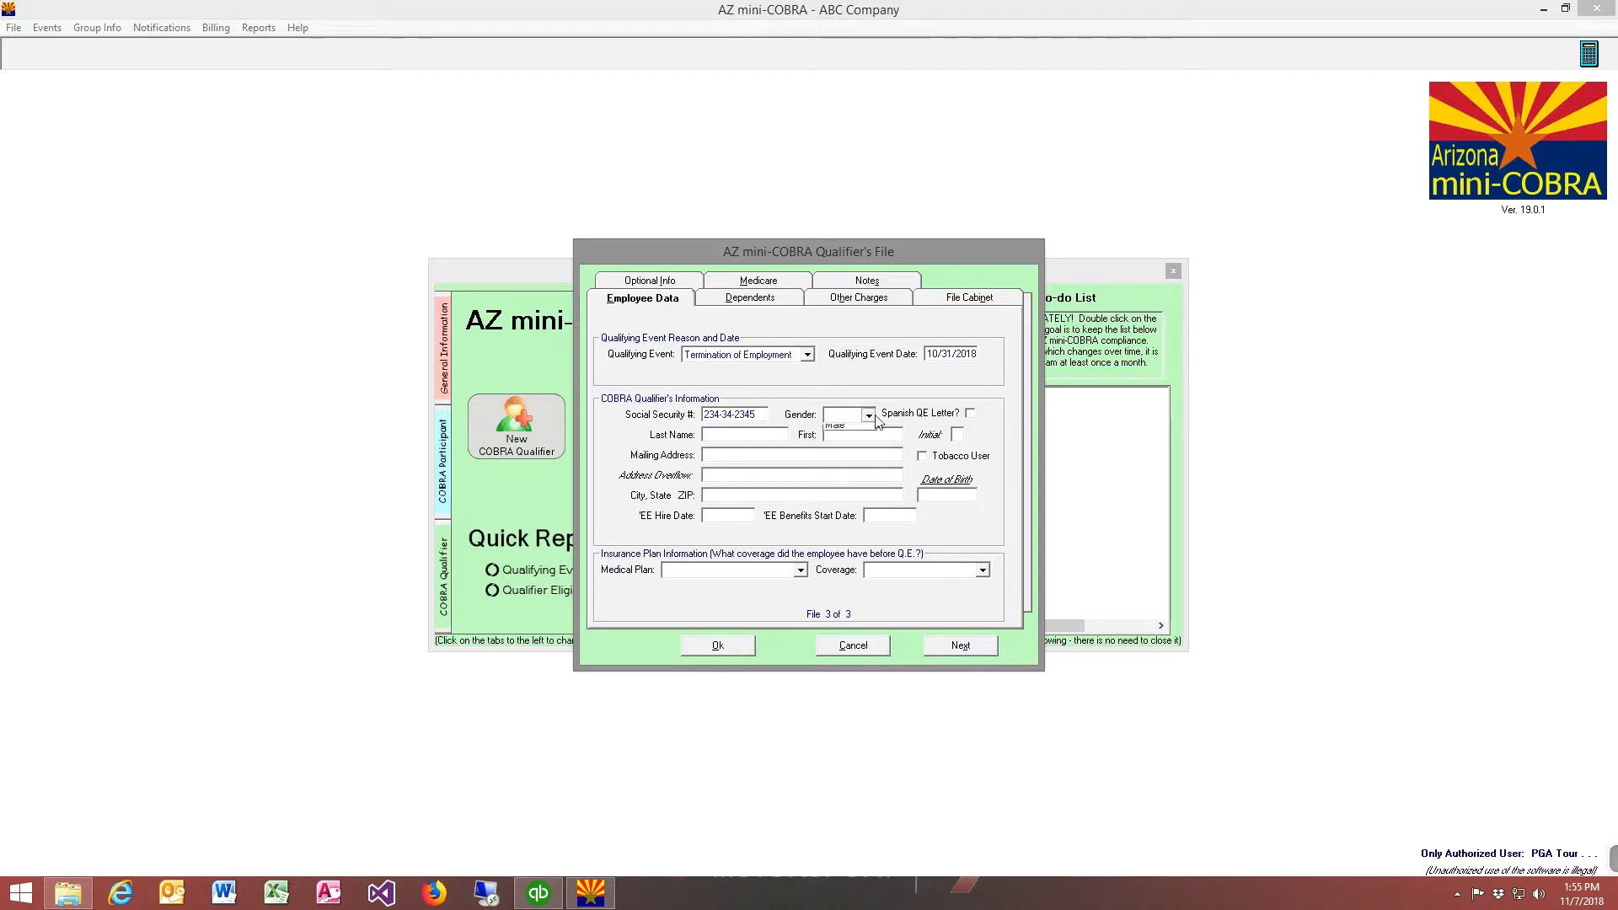
click(839, 434)
click(749, 435)
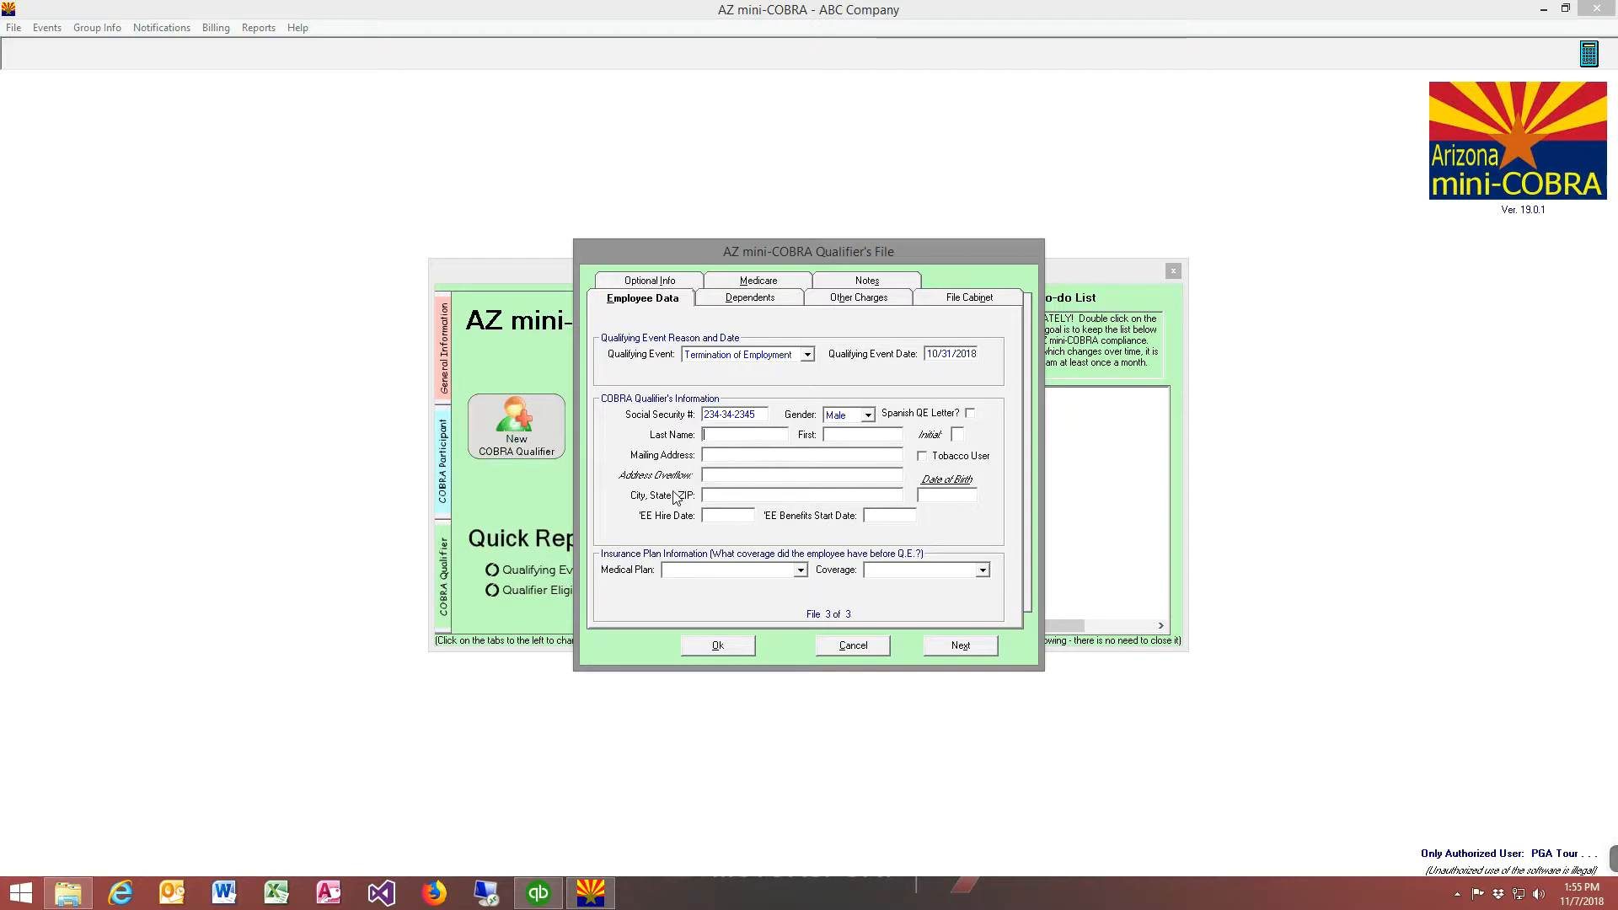
key(Tab)
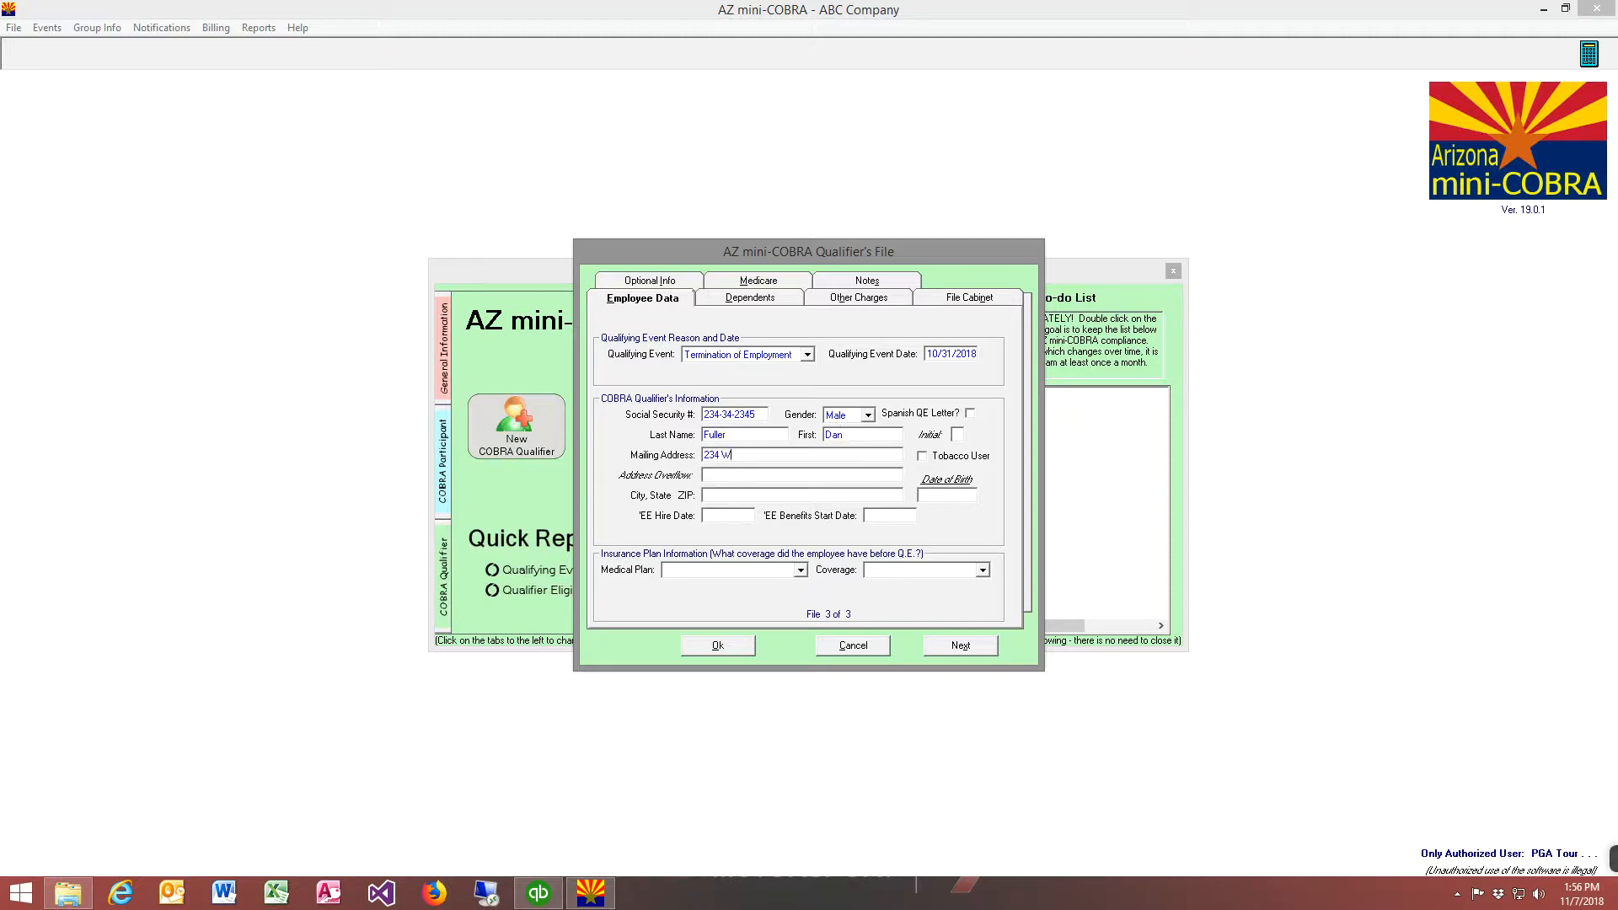
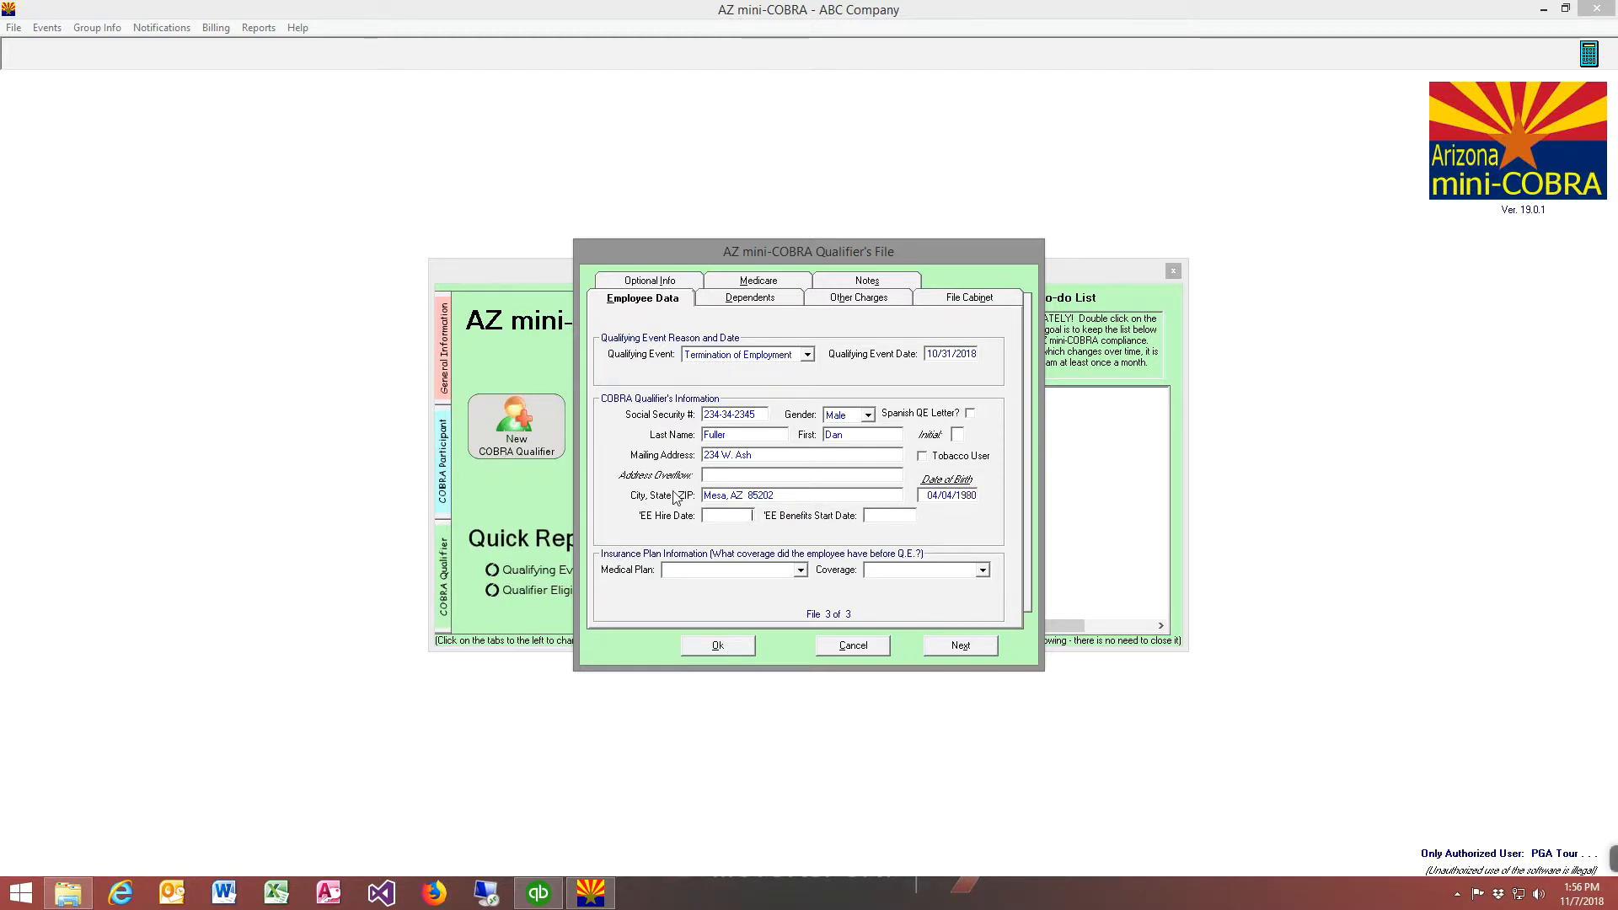
Set the employee's hire date to 02/10/2010 and the benefits start date to 05/01/2010
click(749, 515)
text(2-10)
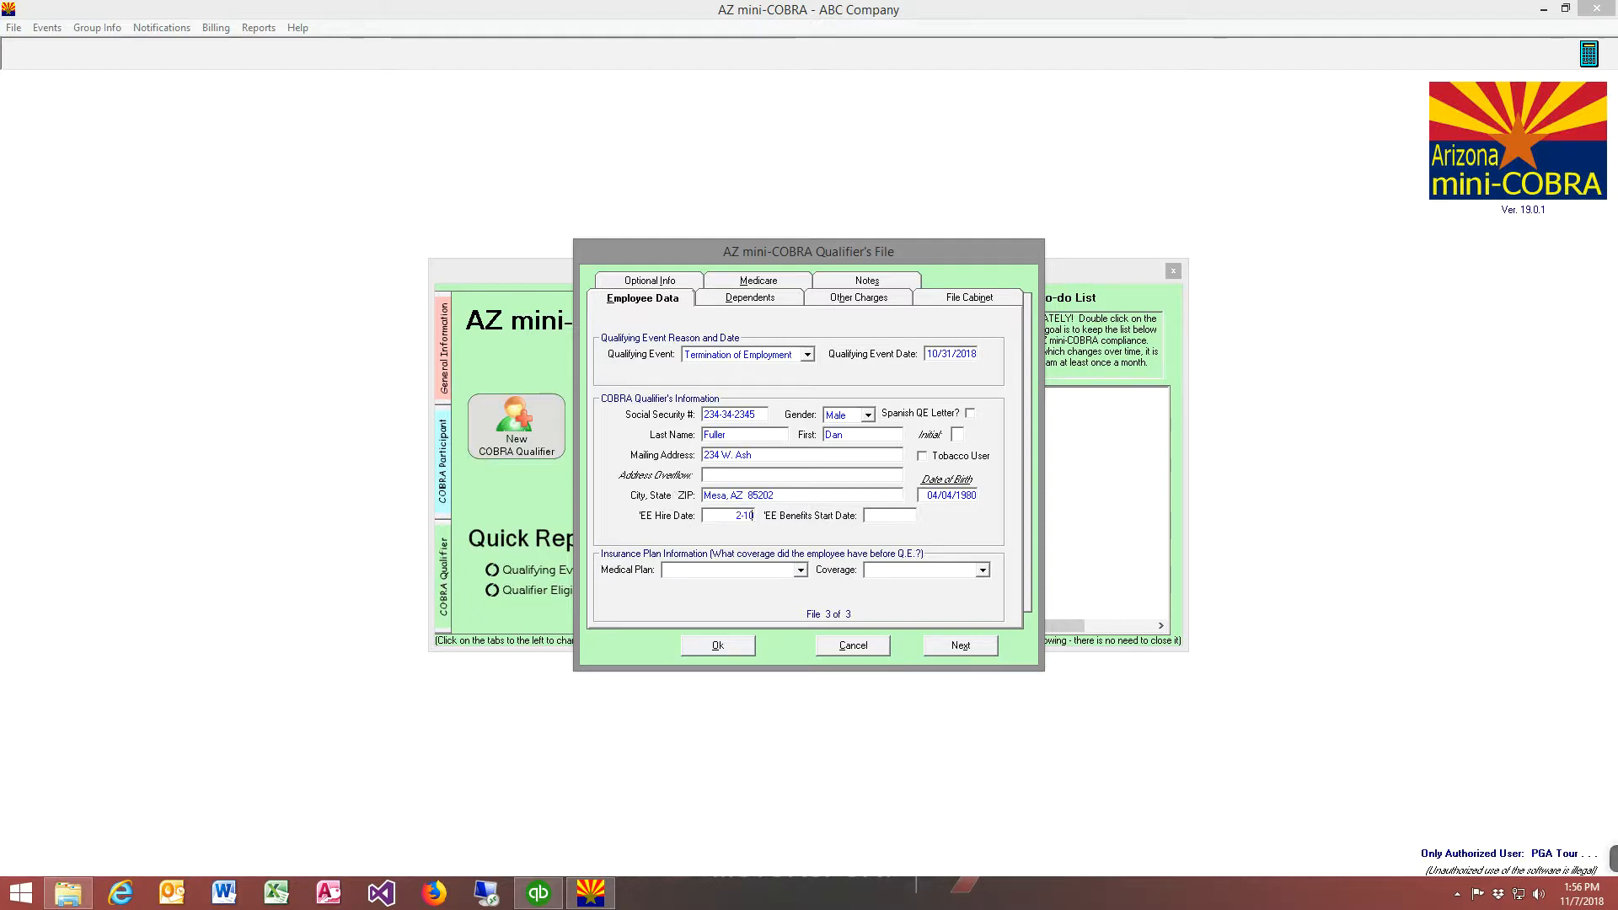
text(-2010)
key(Tab)
text(5-1-2010)
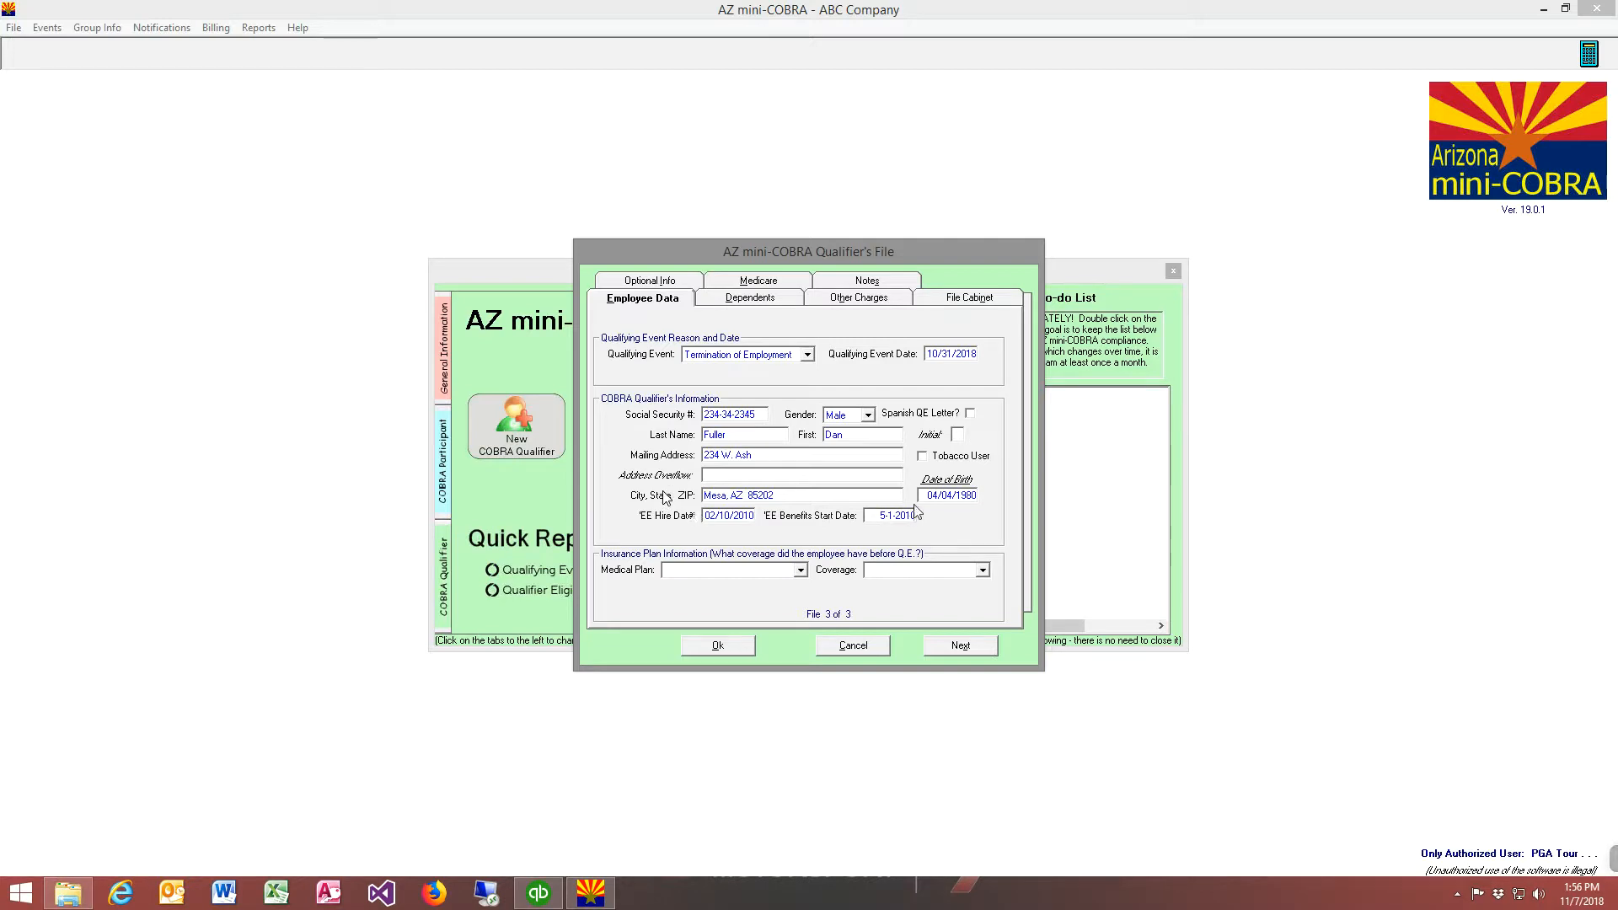
key(Tab)
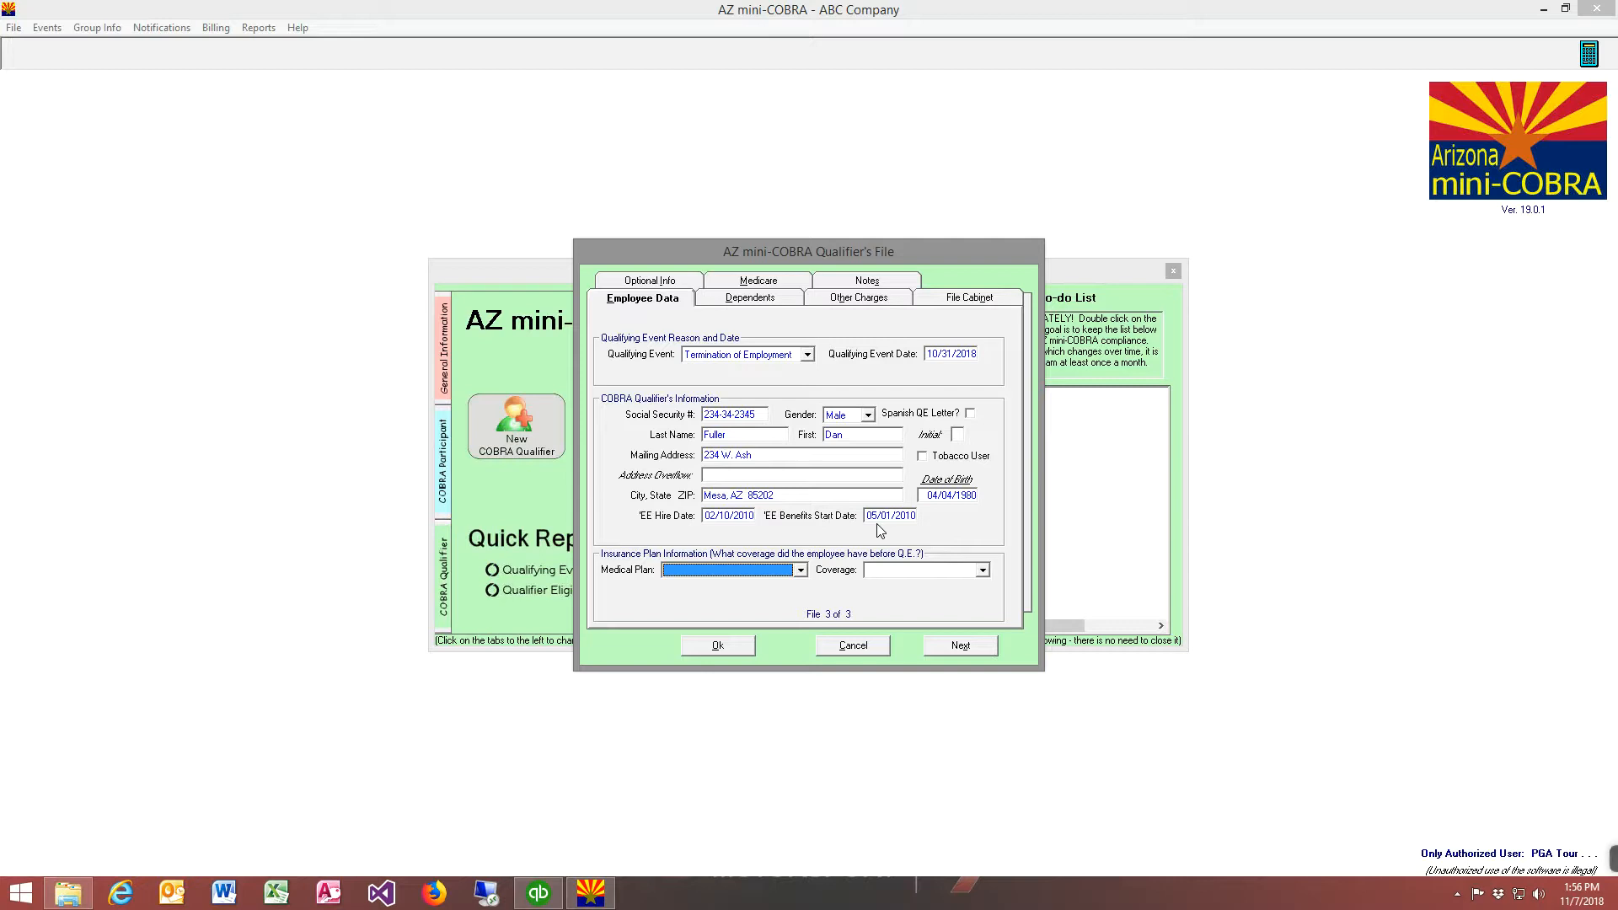
Assign the Blue Cross & Blue Shield of AZ medical plan with Two Party coverage
click(799, 572)
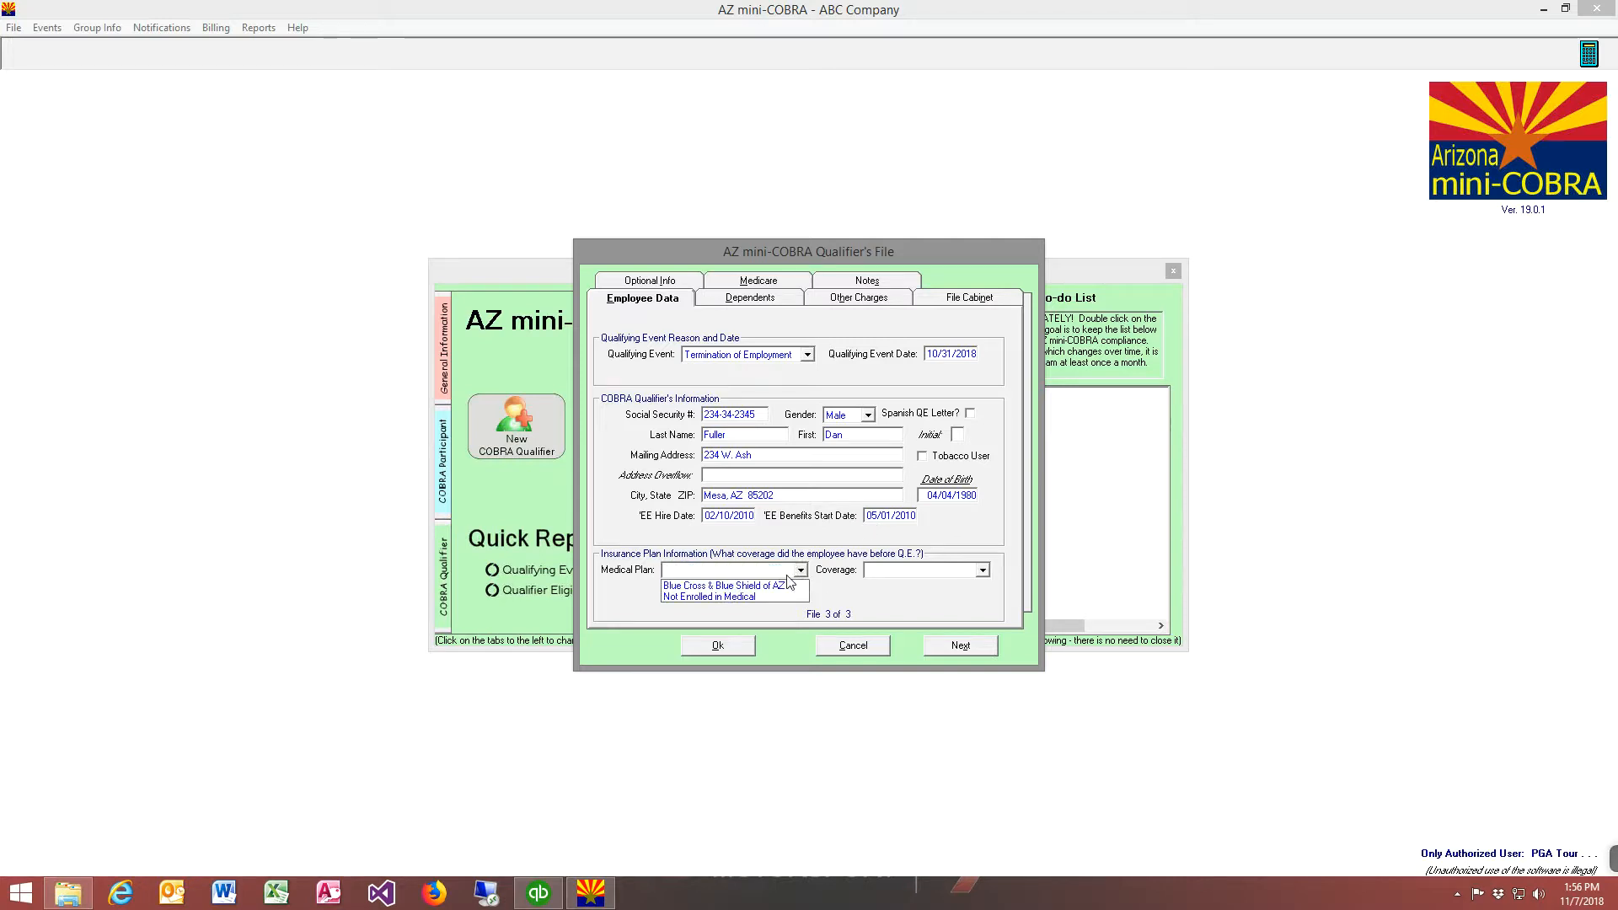
click(784, 584)
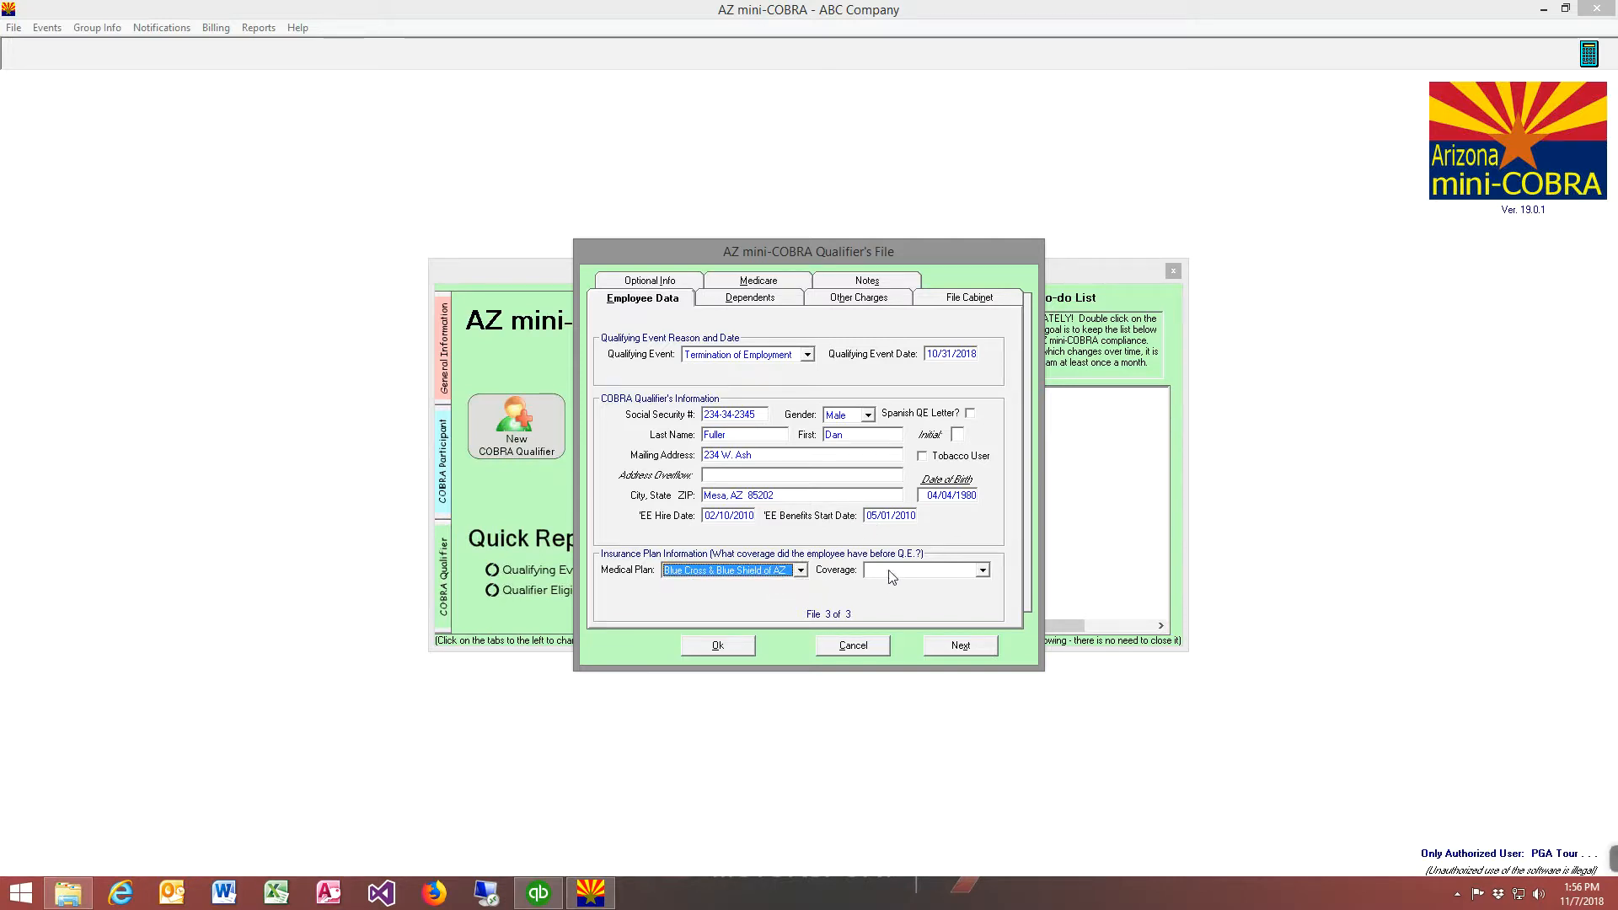
click(892, 577)
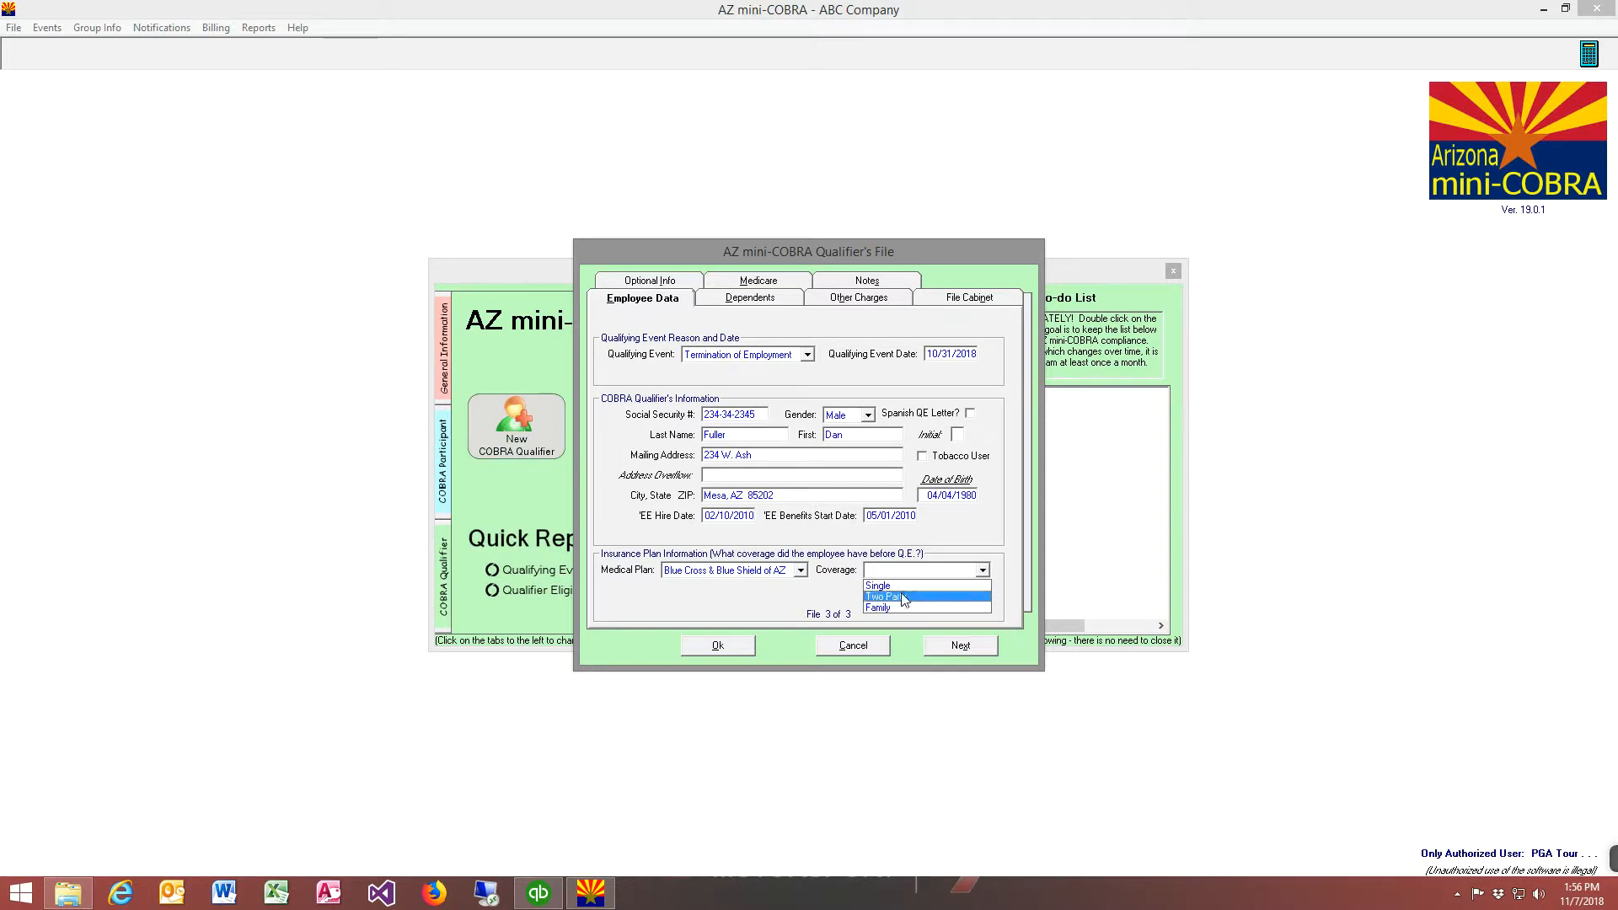
click(885, 596)
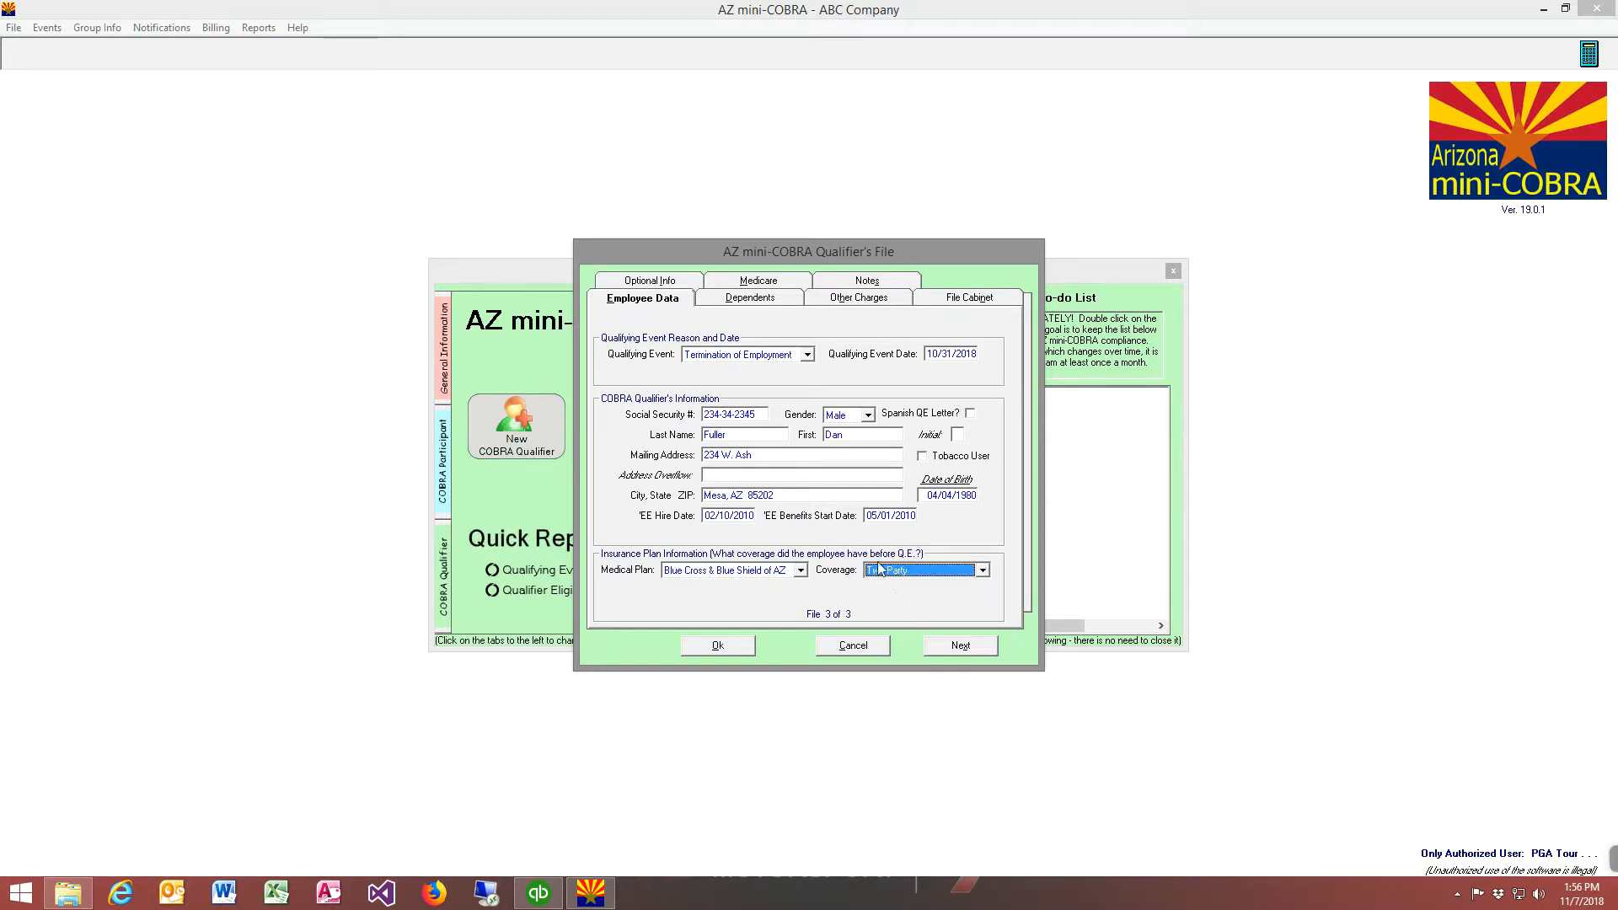
Add a dependent to the qualifier and enter the dependent's full name and Social Security number
click(752, 301)
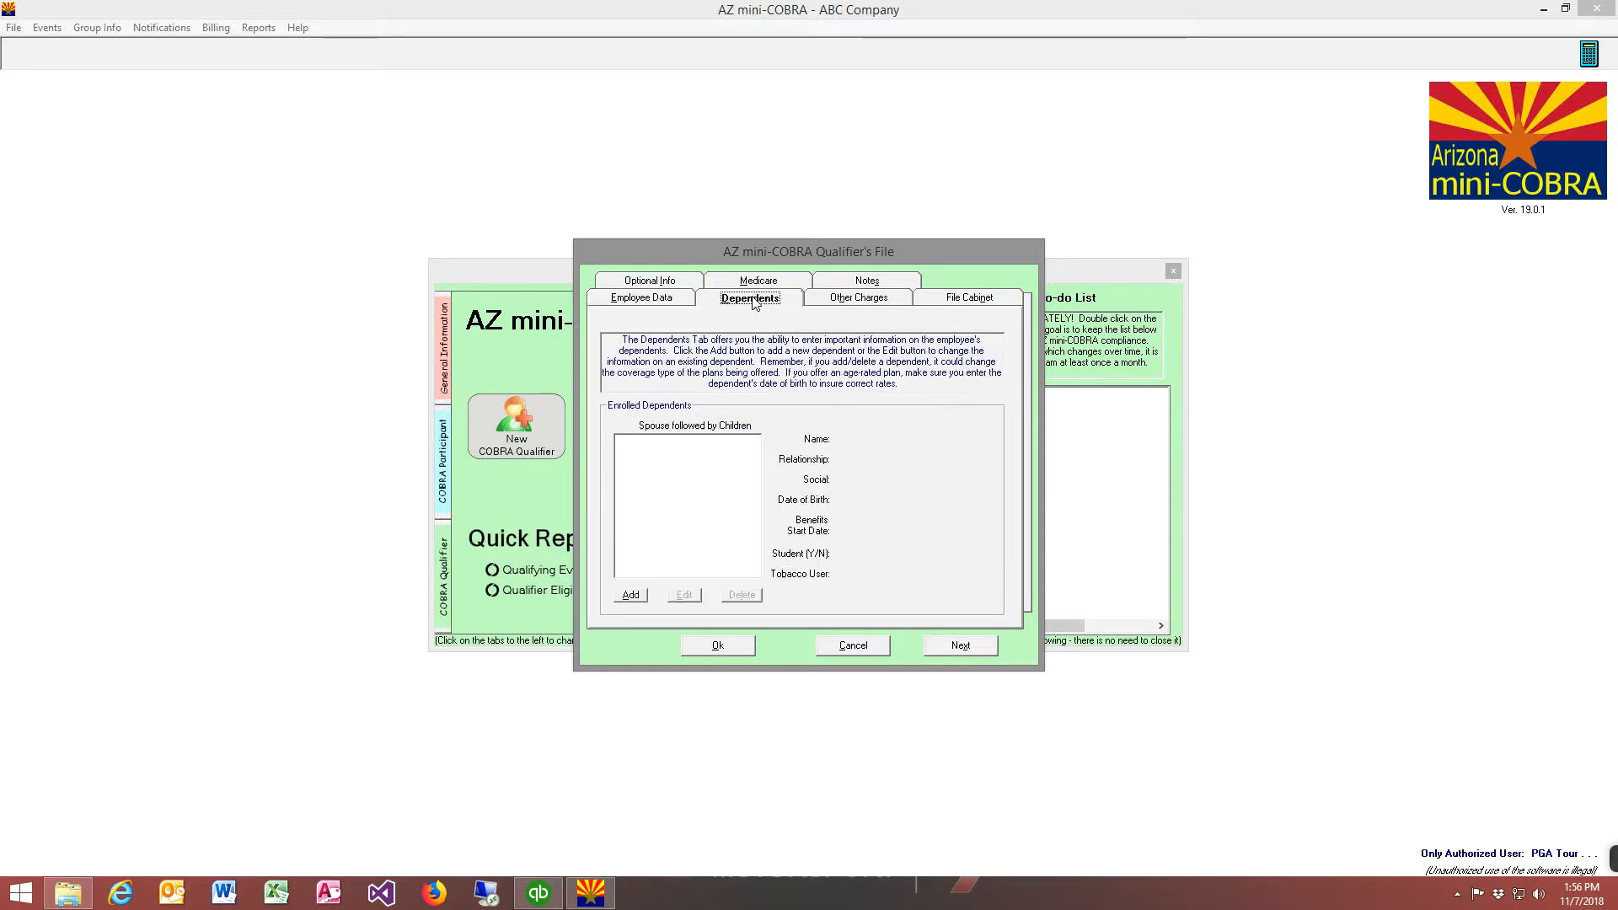
click(631, 595)
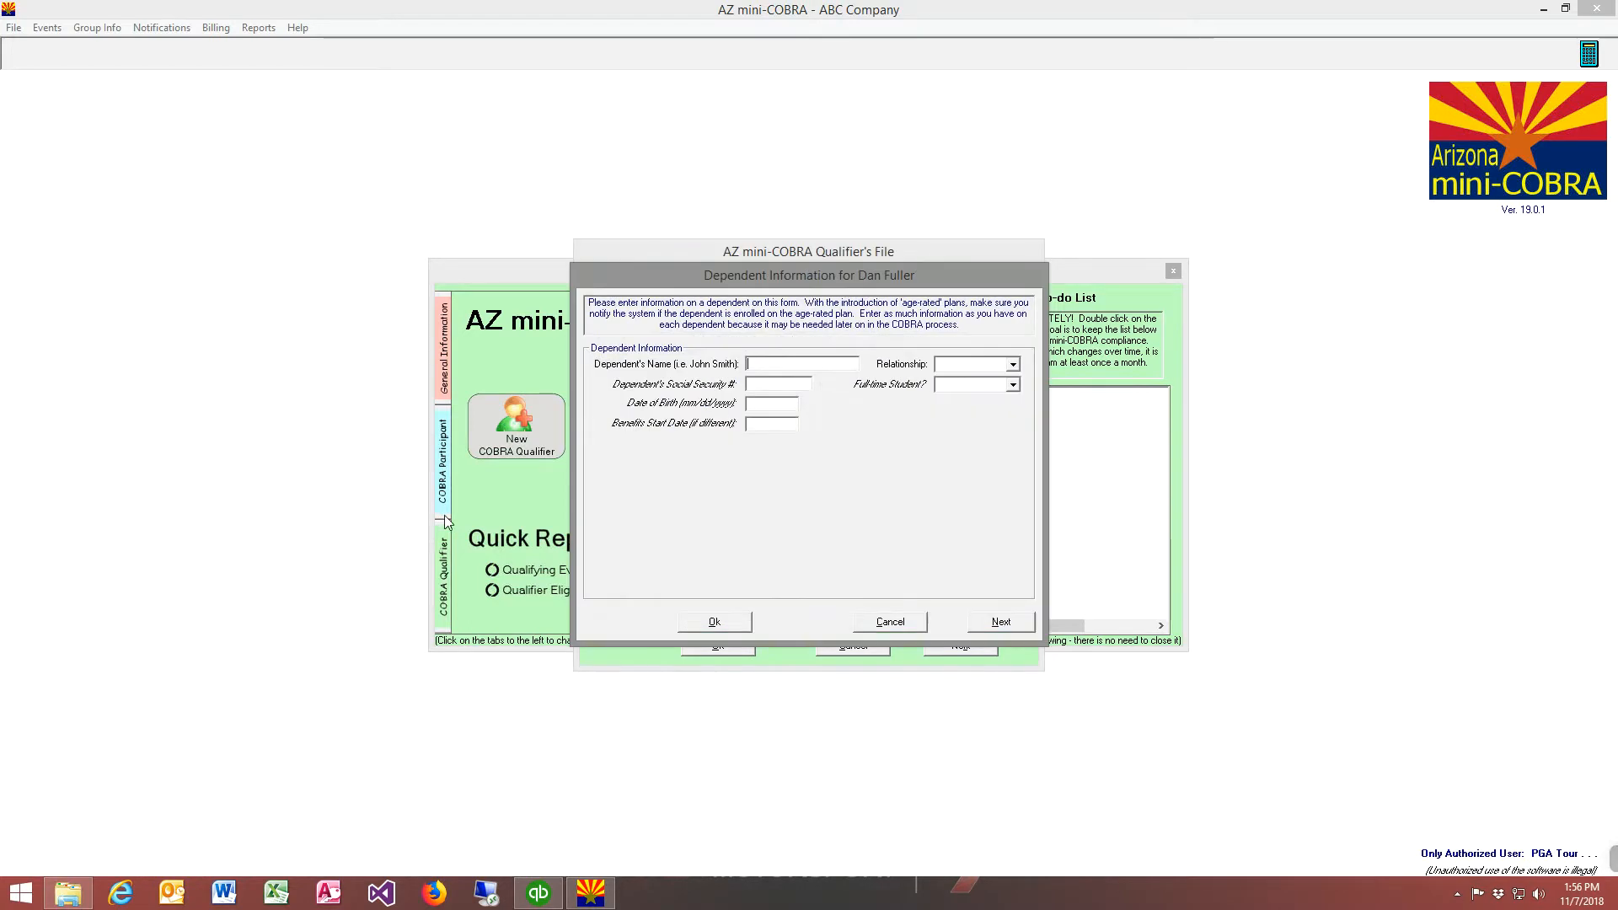
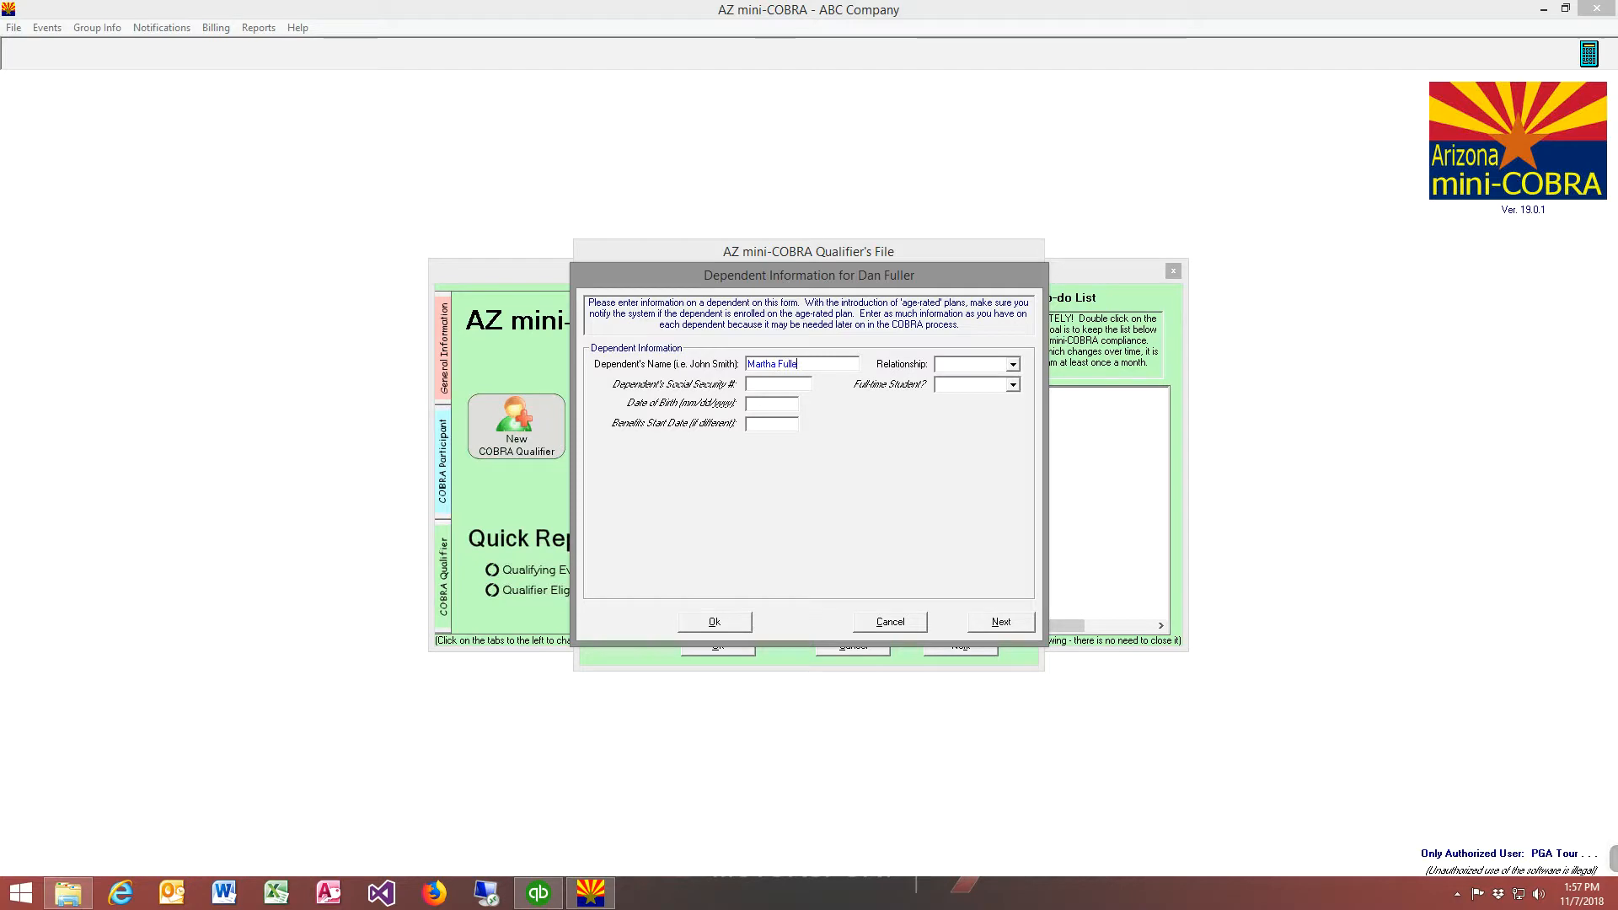
click(763, 384)
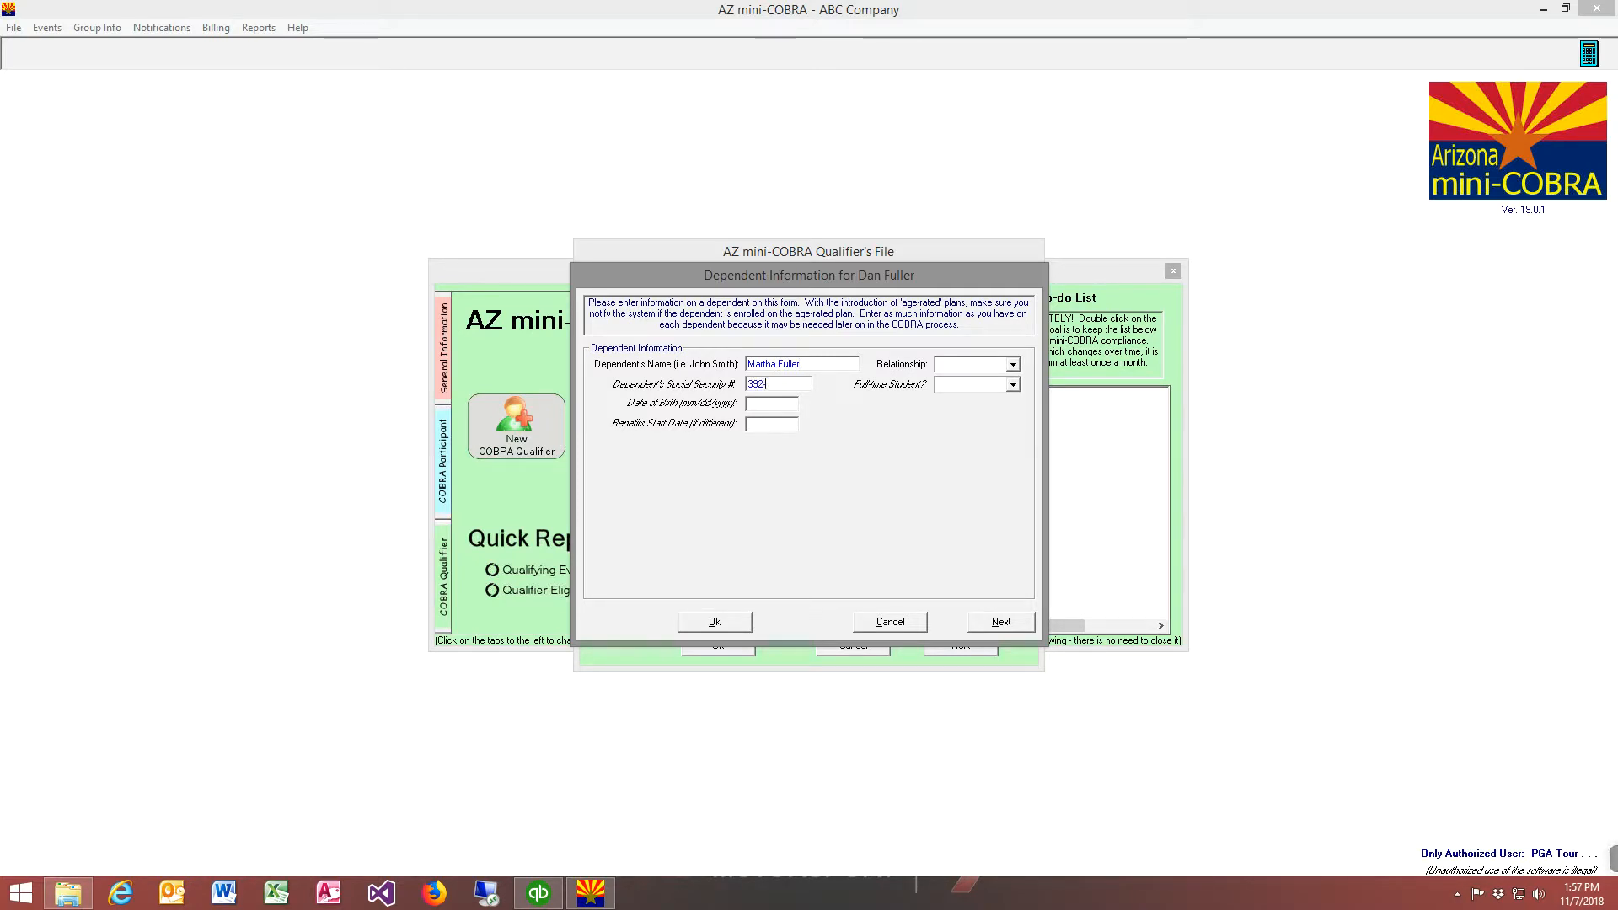
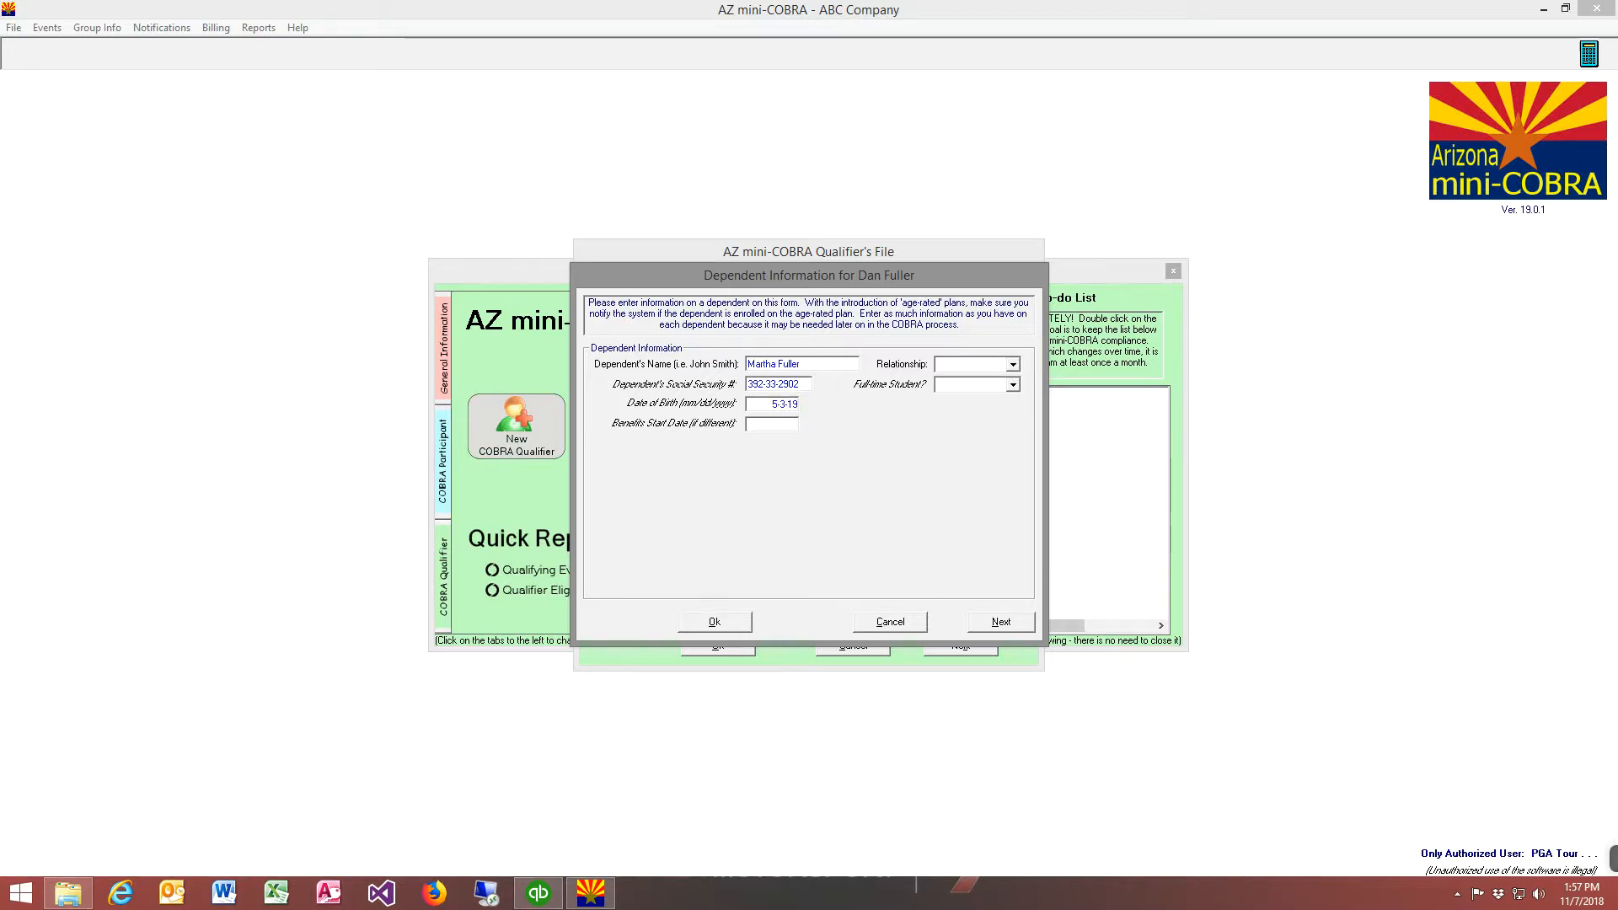
Enter the dependent's date of birth, set the relationship to Spouse, and save both the dependent and the qualifier's file
text(80)
click(981, 367)
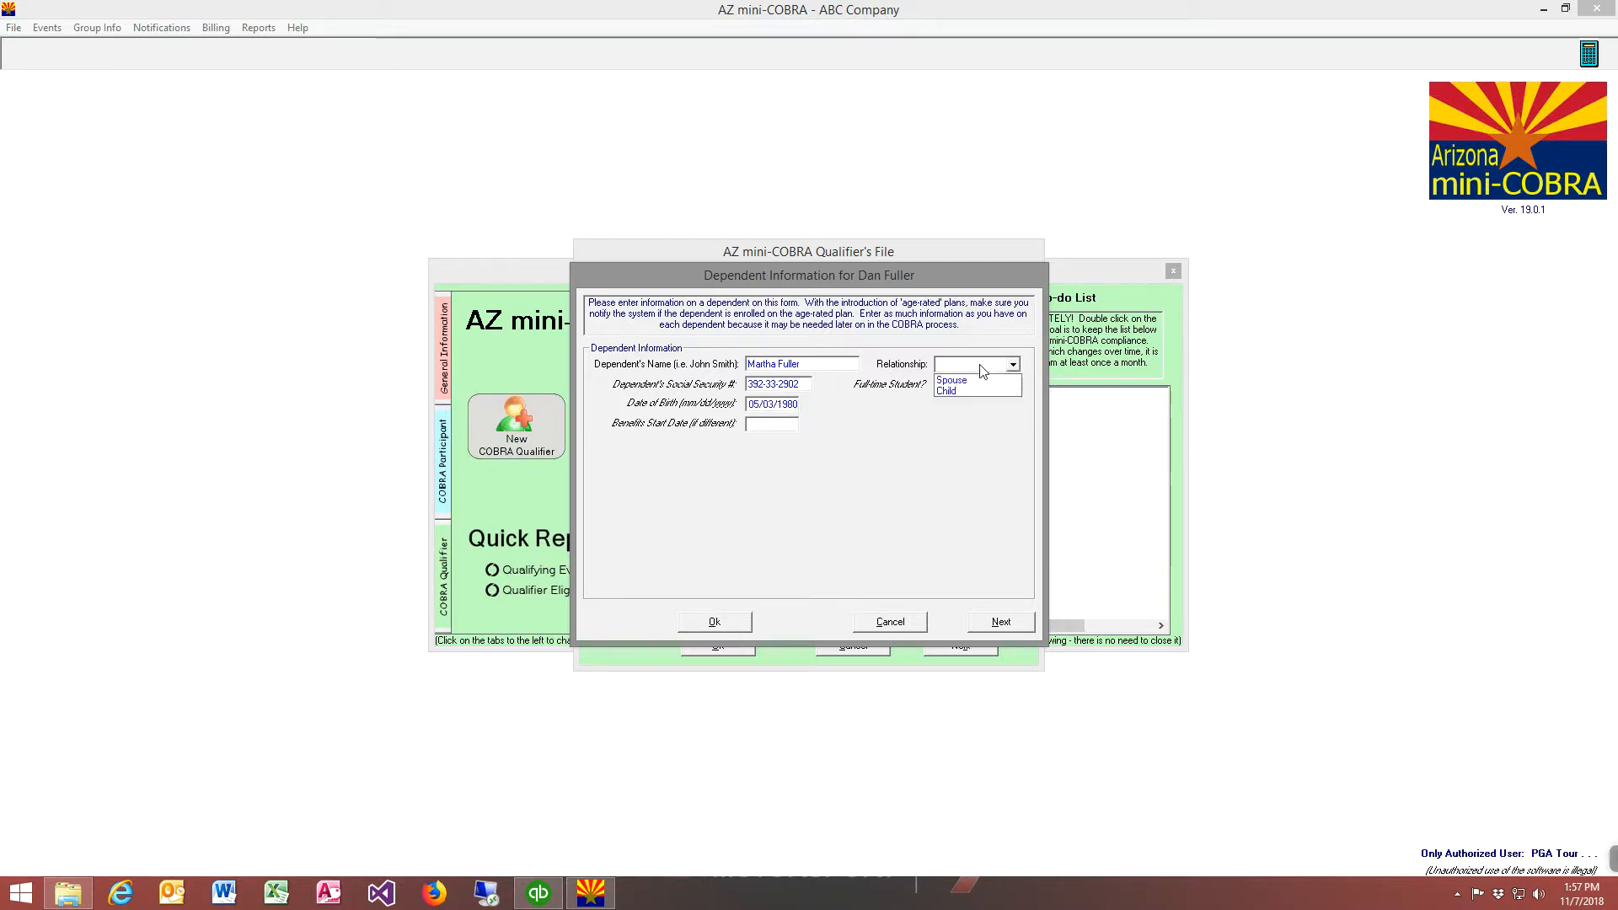
click(978, 380)
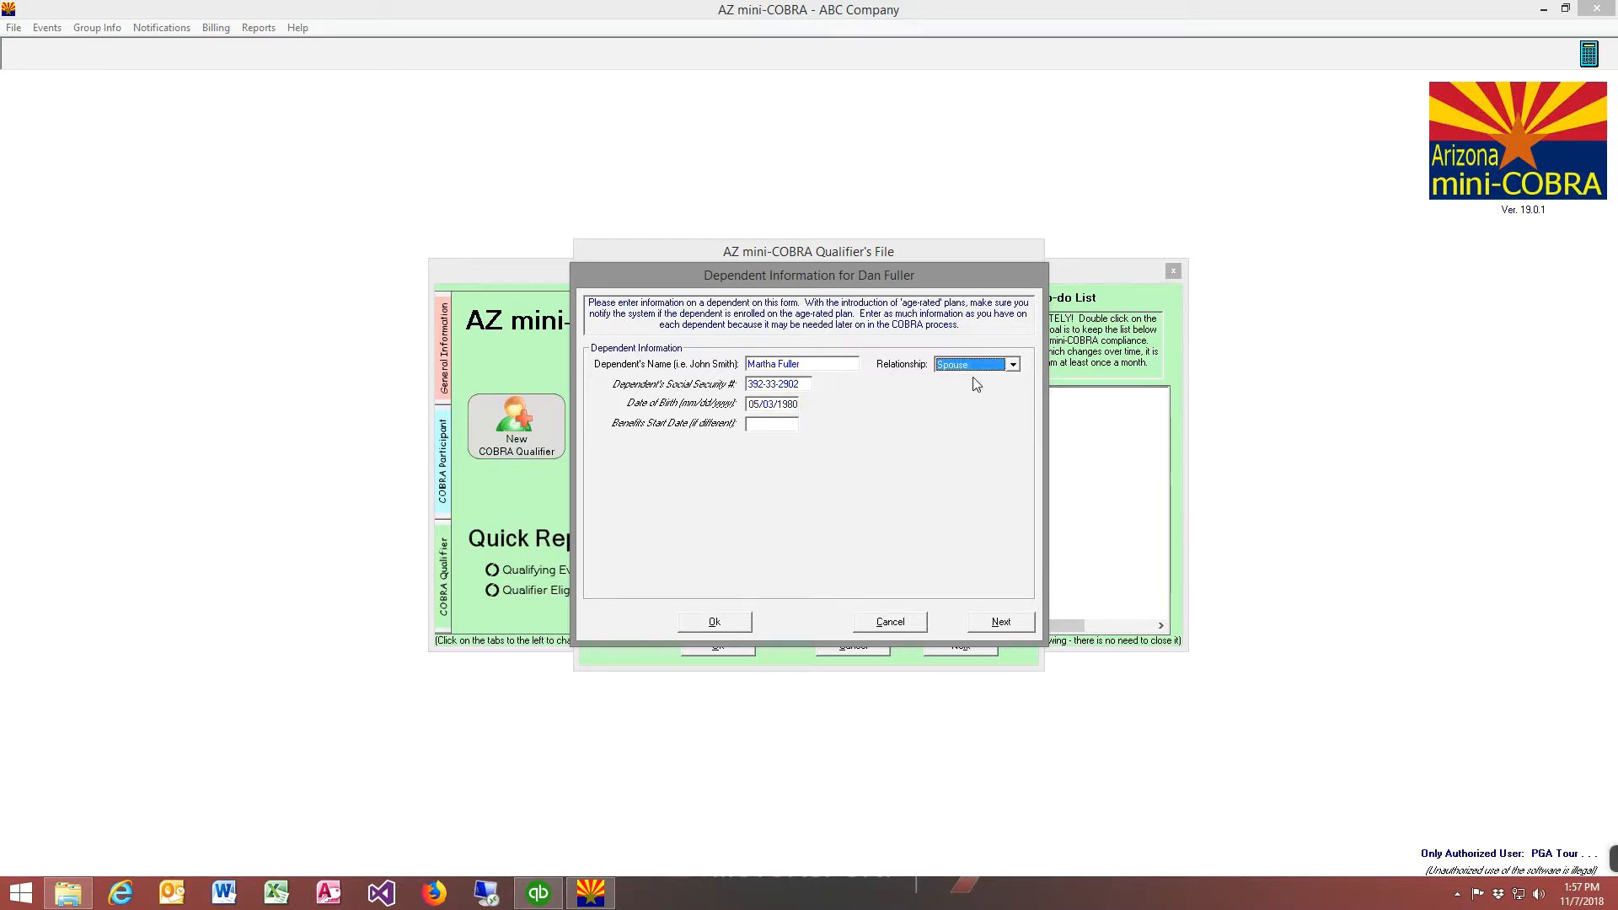
click(718, 624)
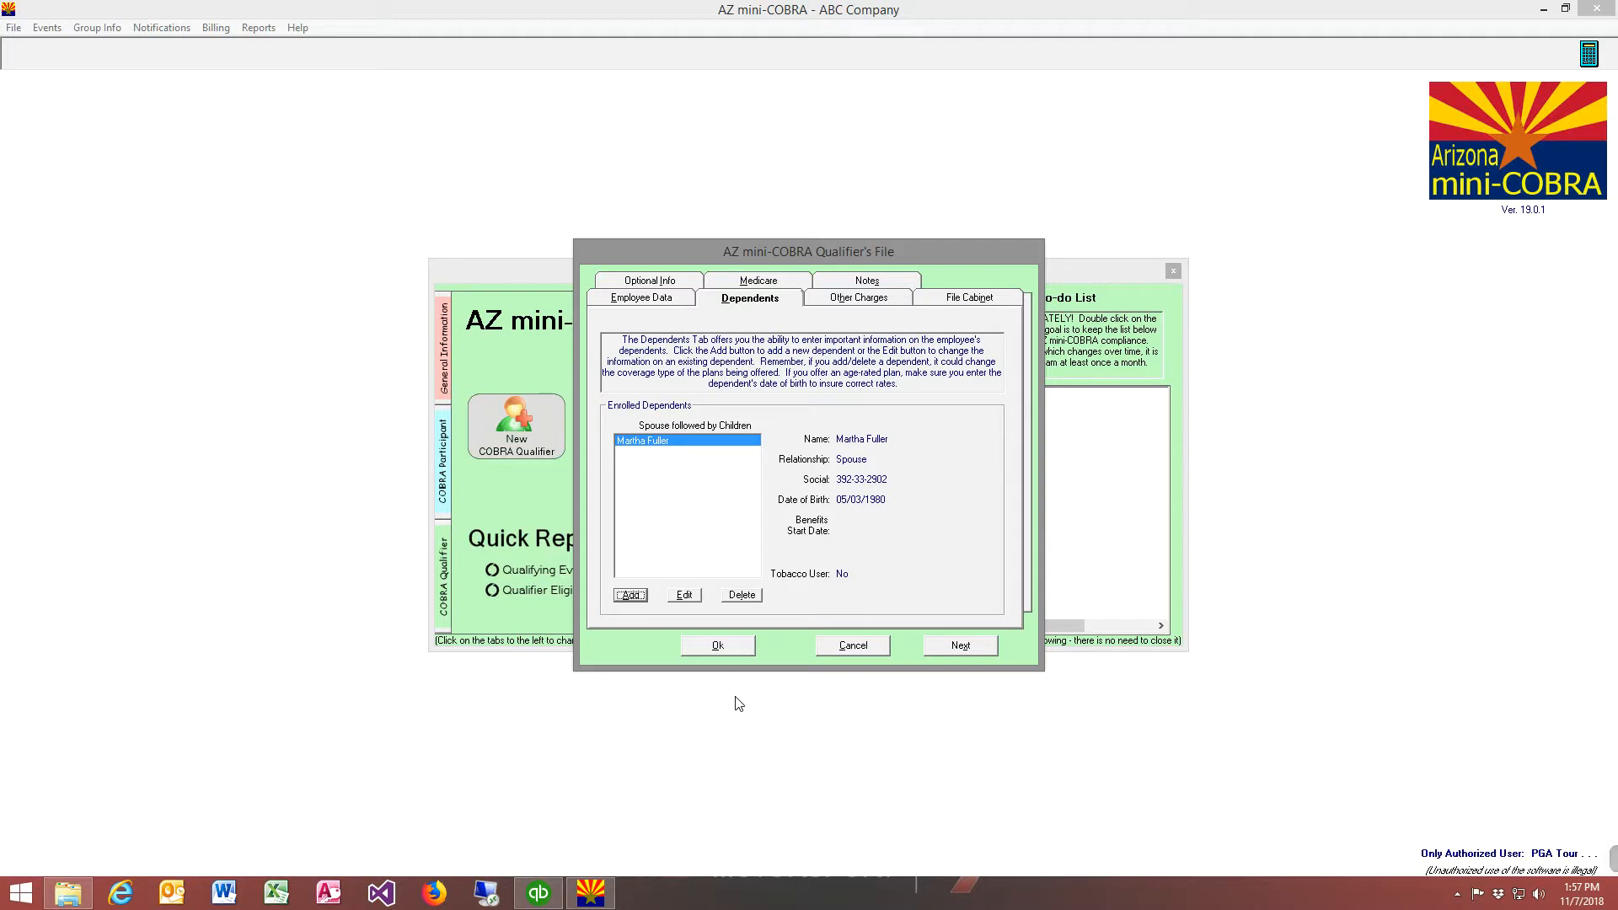
click(720, 647)
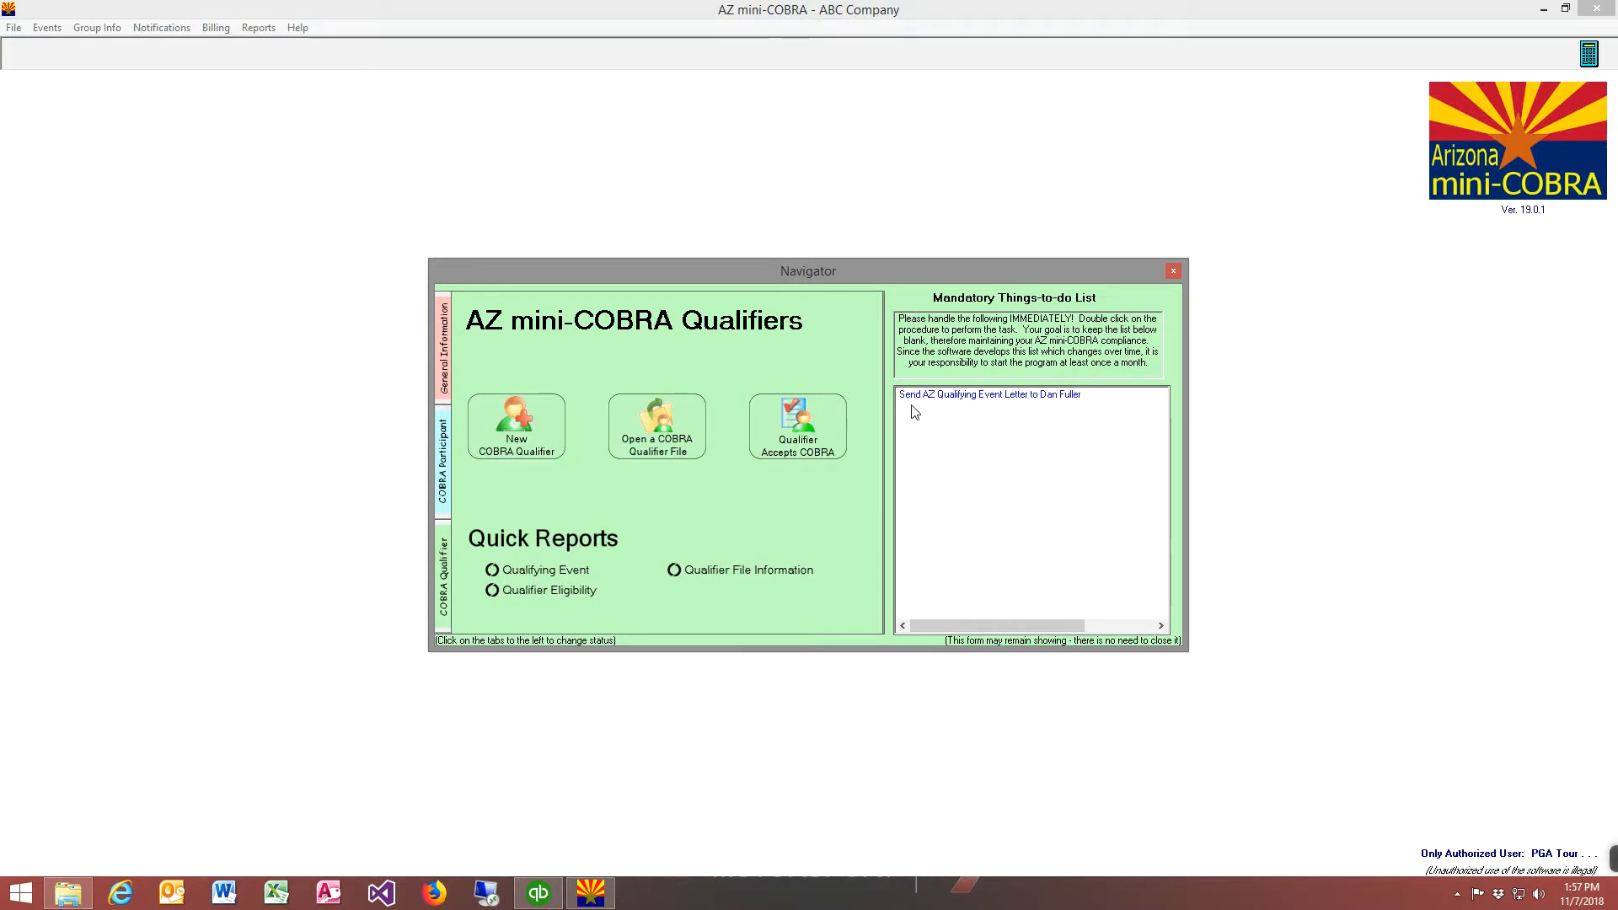
Open the AZ Qualifying Event Letter from the mandatory to-do list and review its recipient address and coverage eligibility section
double_click(1018, 394)
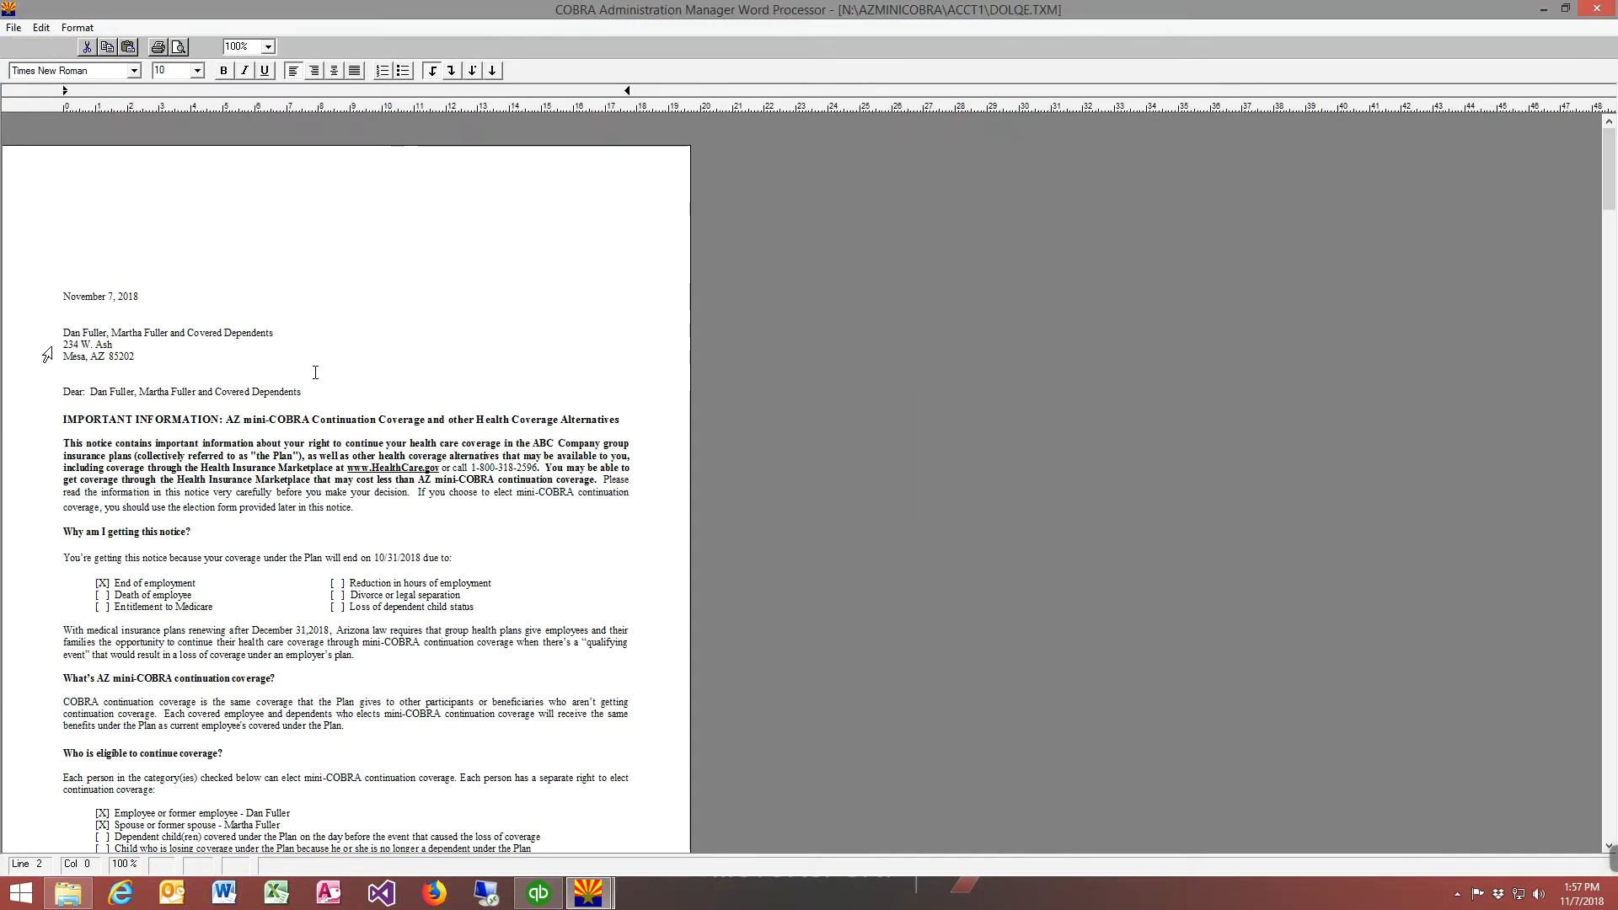
drag(34, 339, 37, 371)
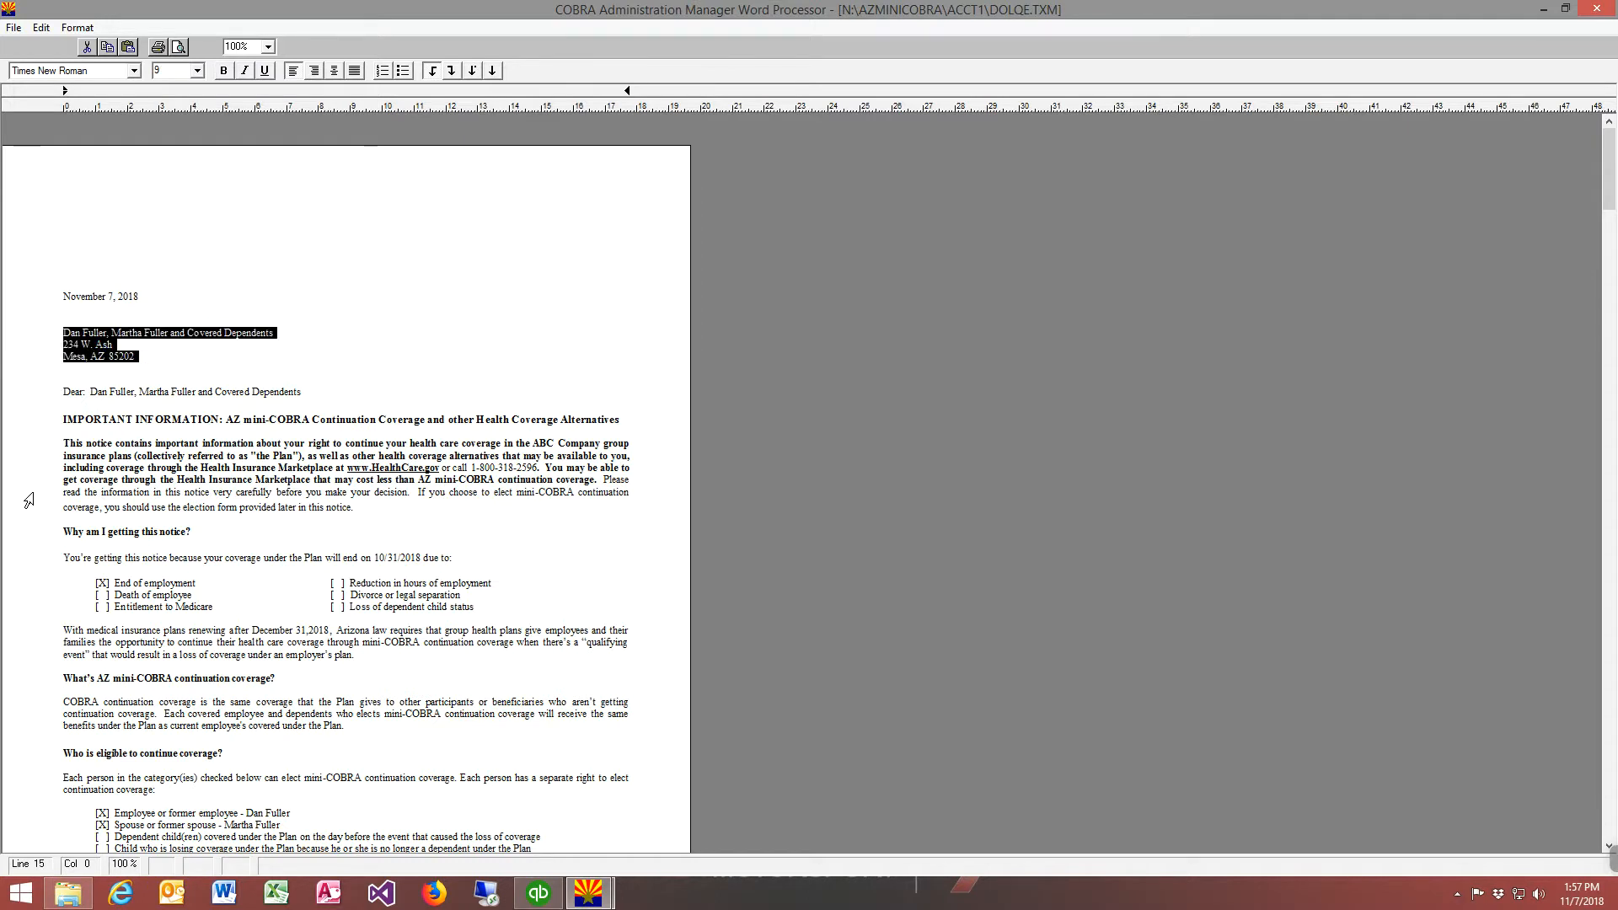
drag(76, 595, 48, 638)
scroll(107, 697, down, 5)
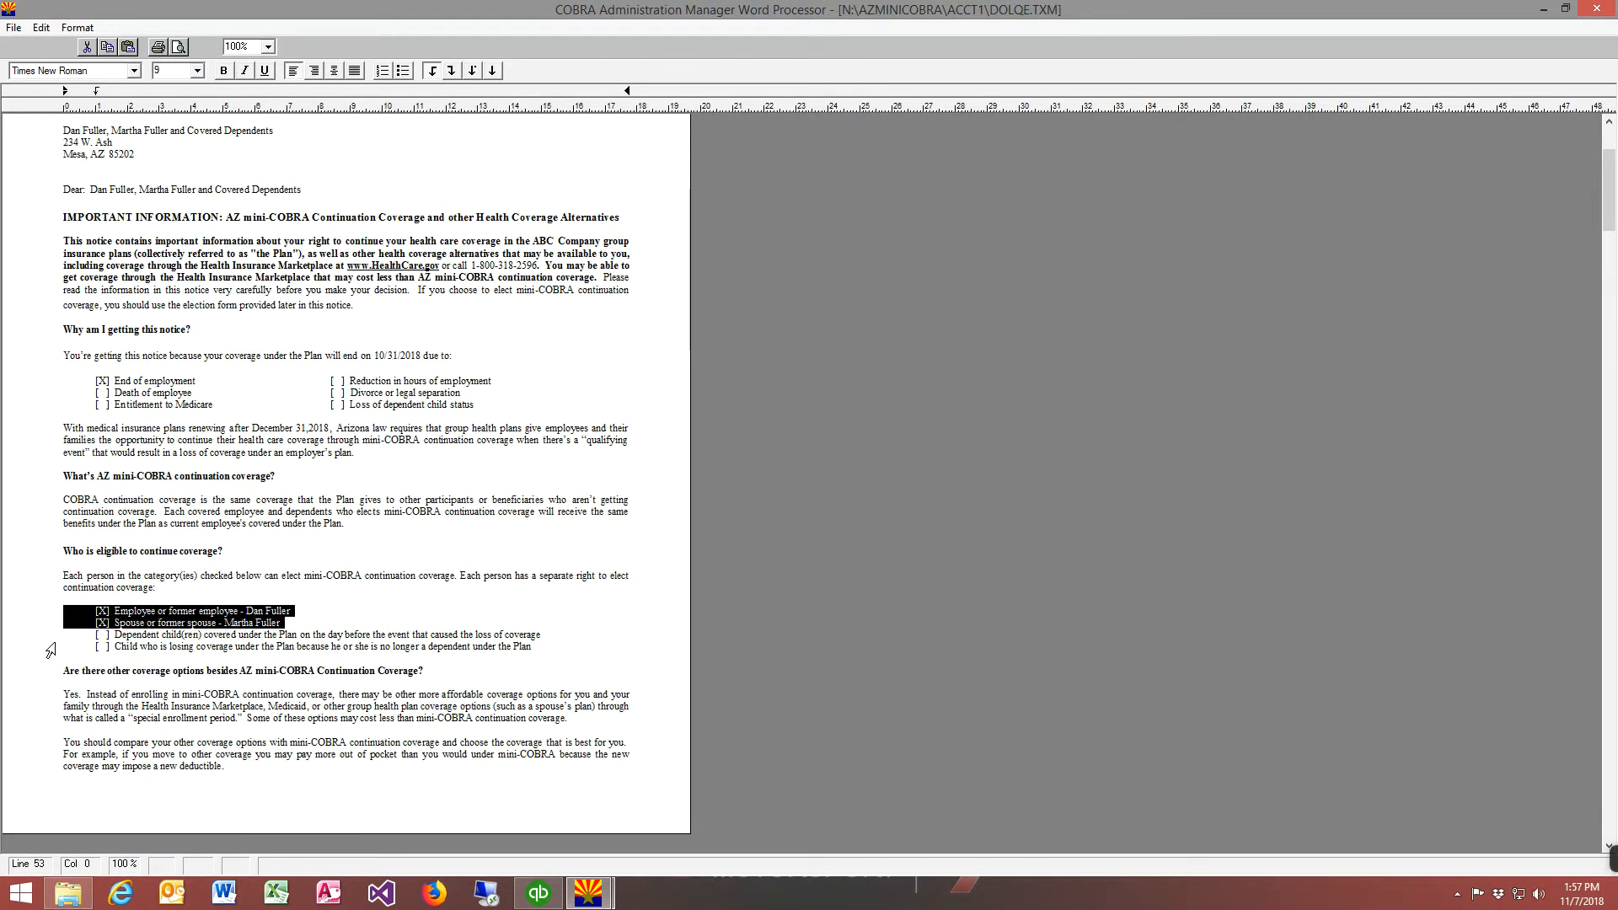
scroll(145, 676, down, 20)
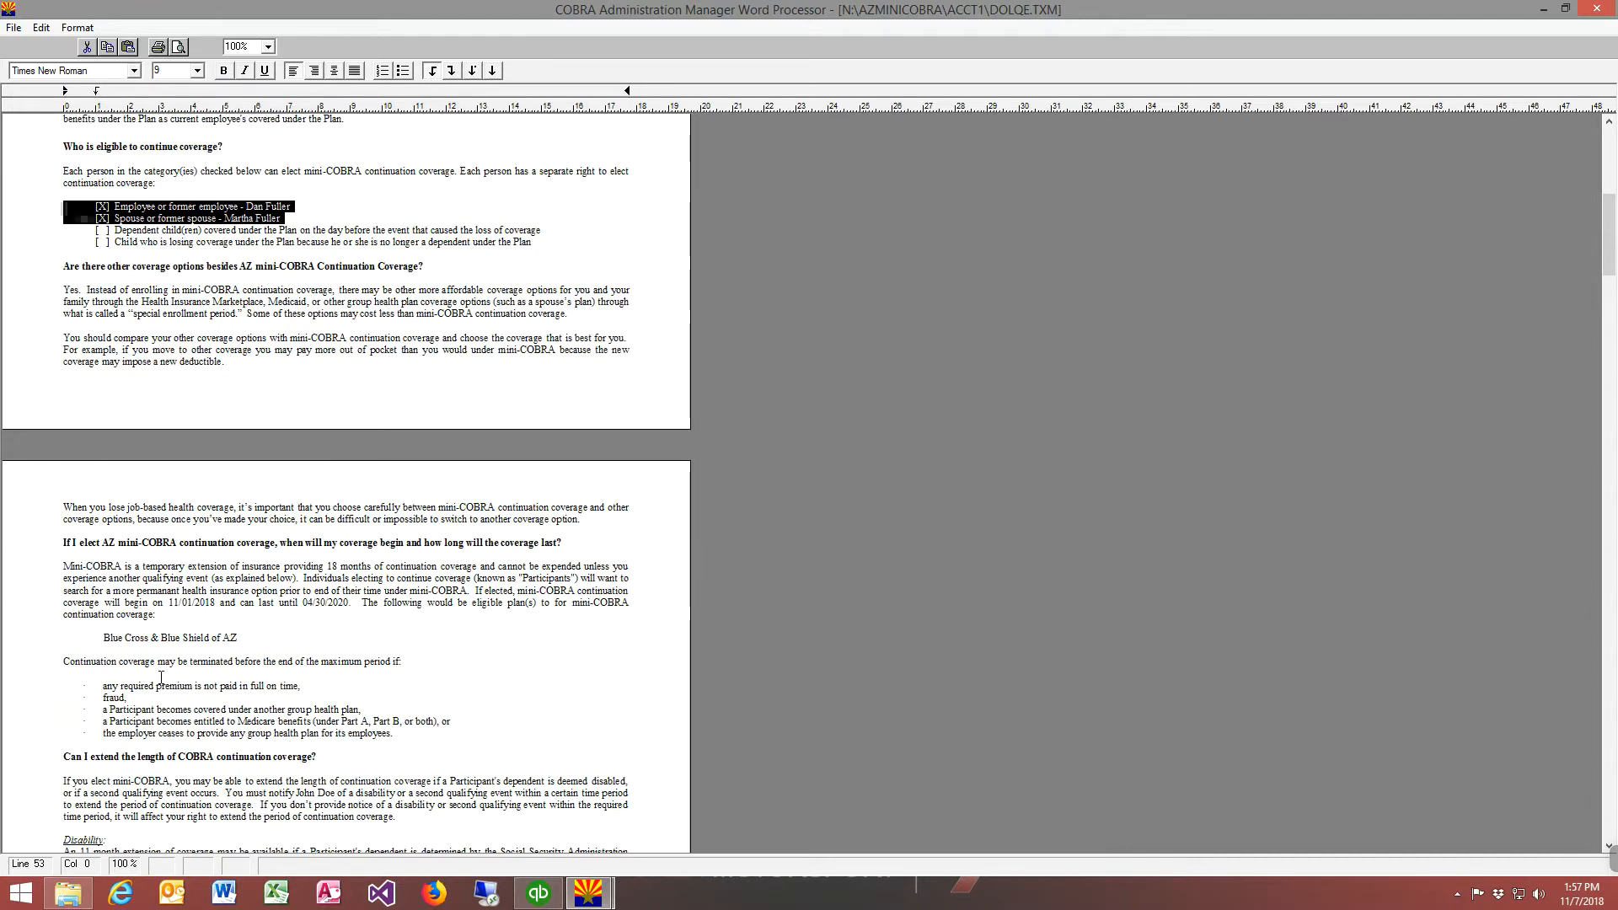
Examine the letter's continuation coverage cost table, including plan, premium and plan year end, and the notice pages that follow
scroll(161, 676, down, 10)
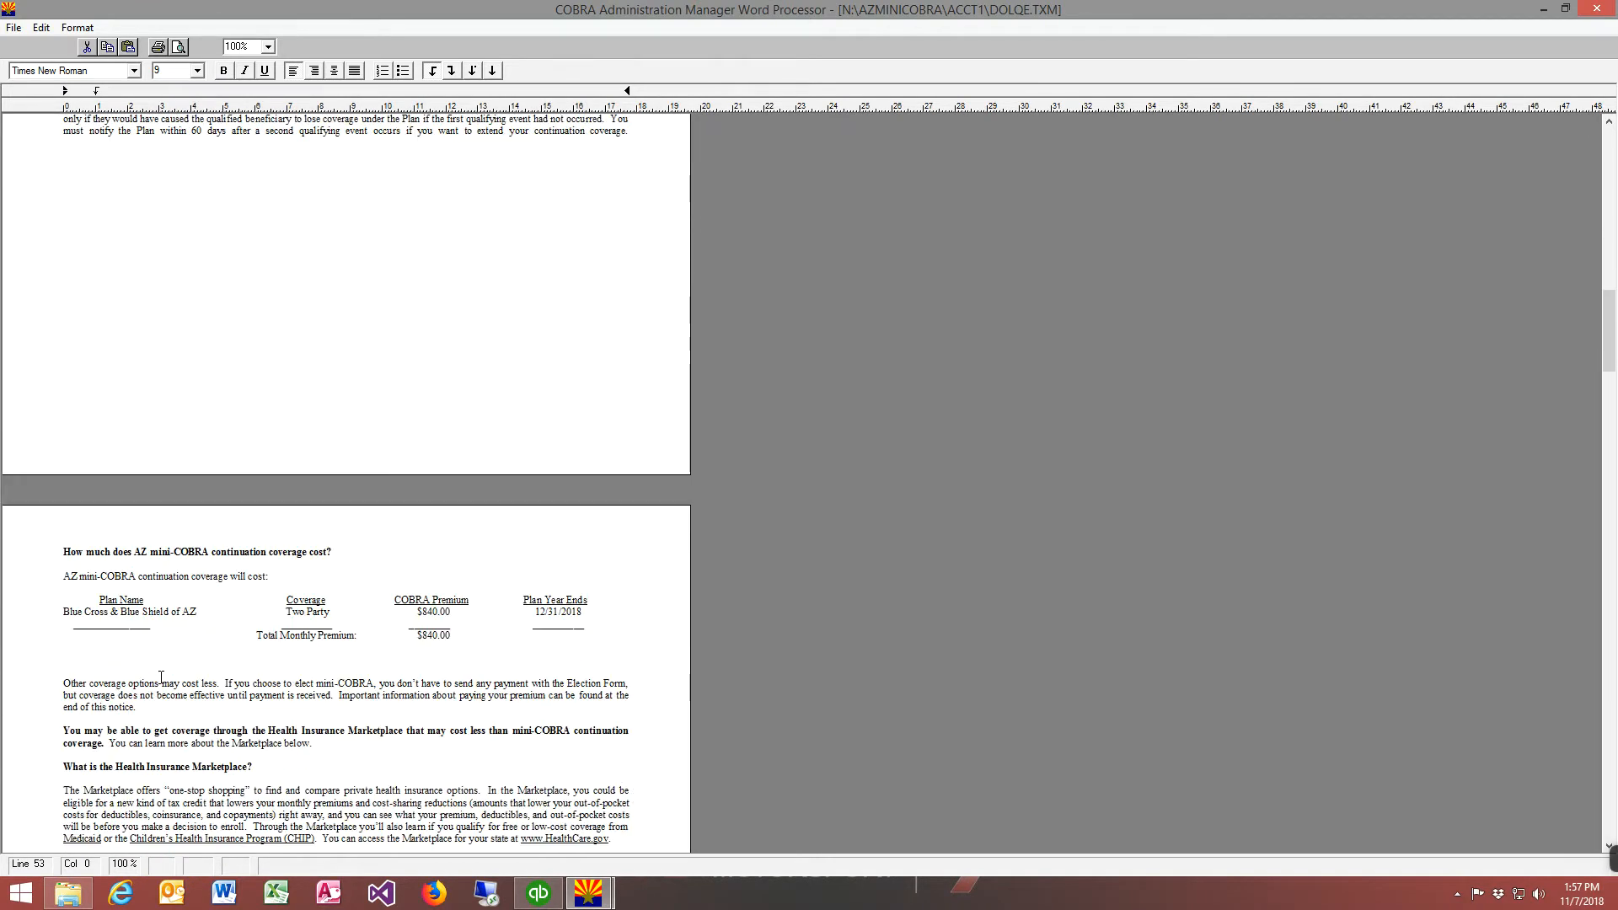
click(42, 622)
drag(43, 622, 592, 622)
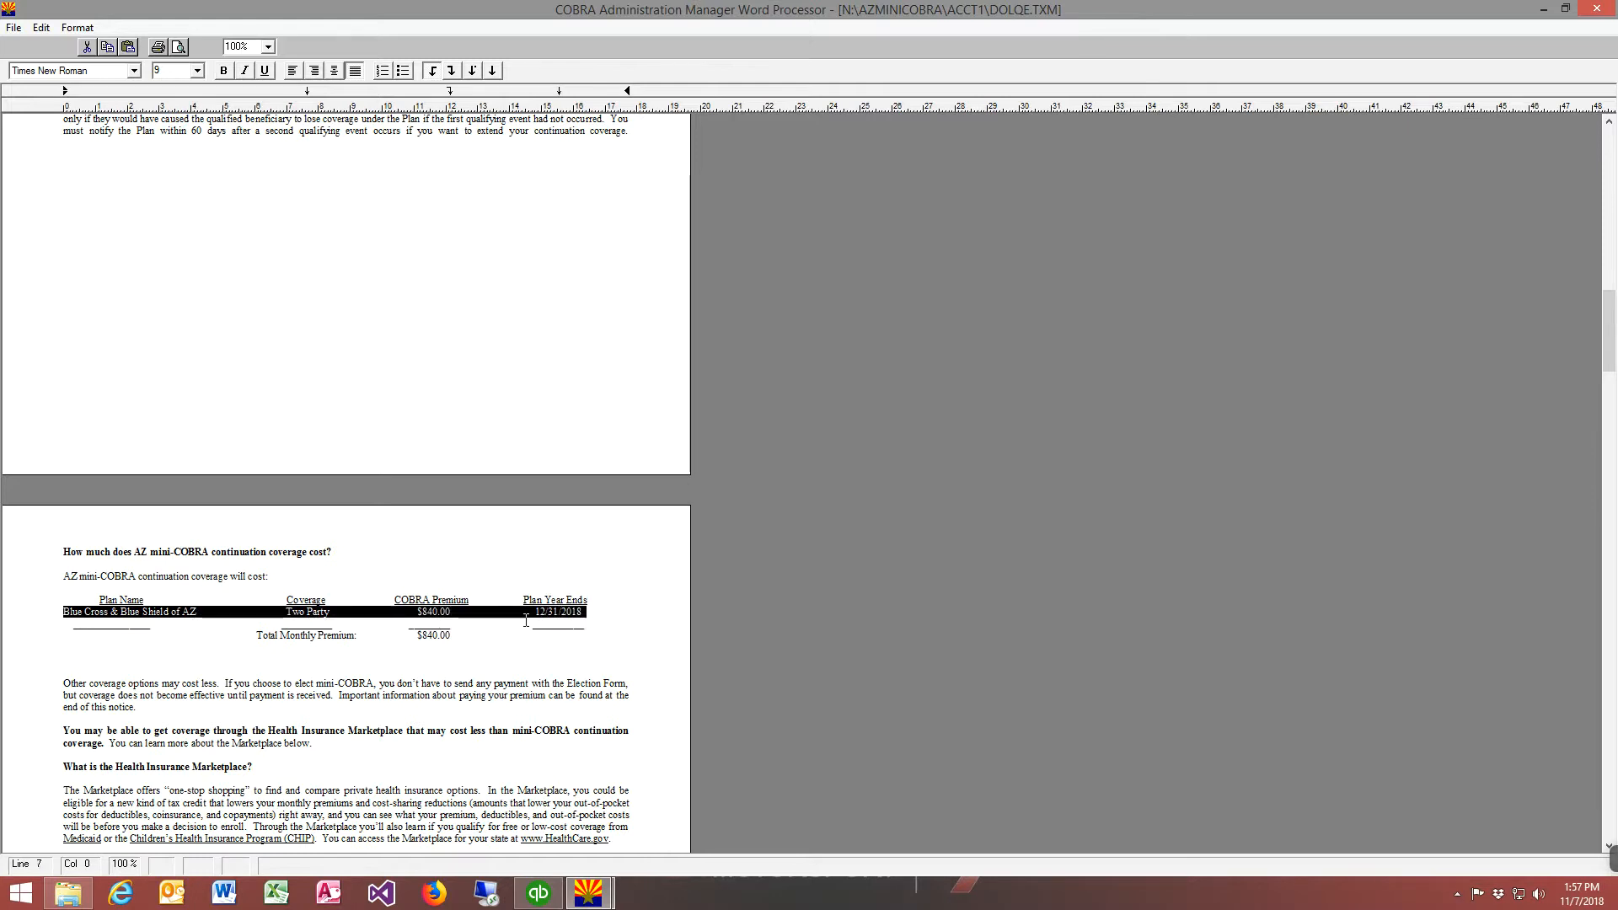
click(428, 634)
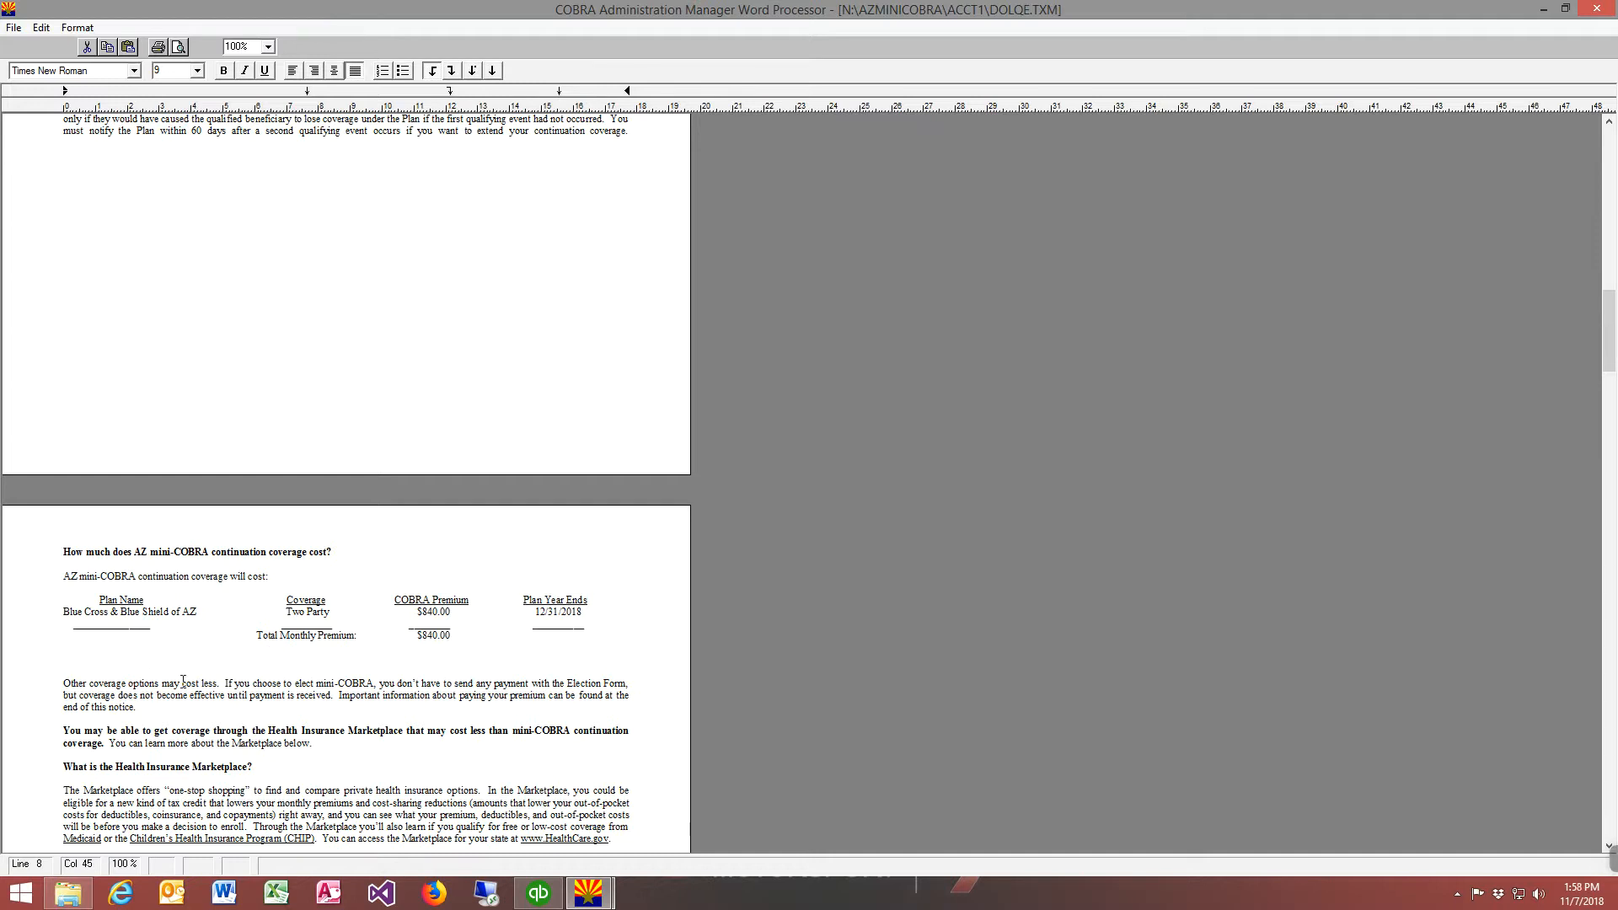
scroll(202, 704, down, 6)
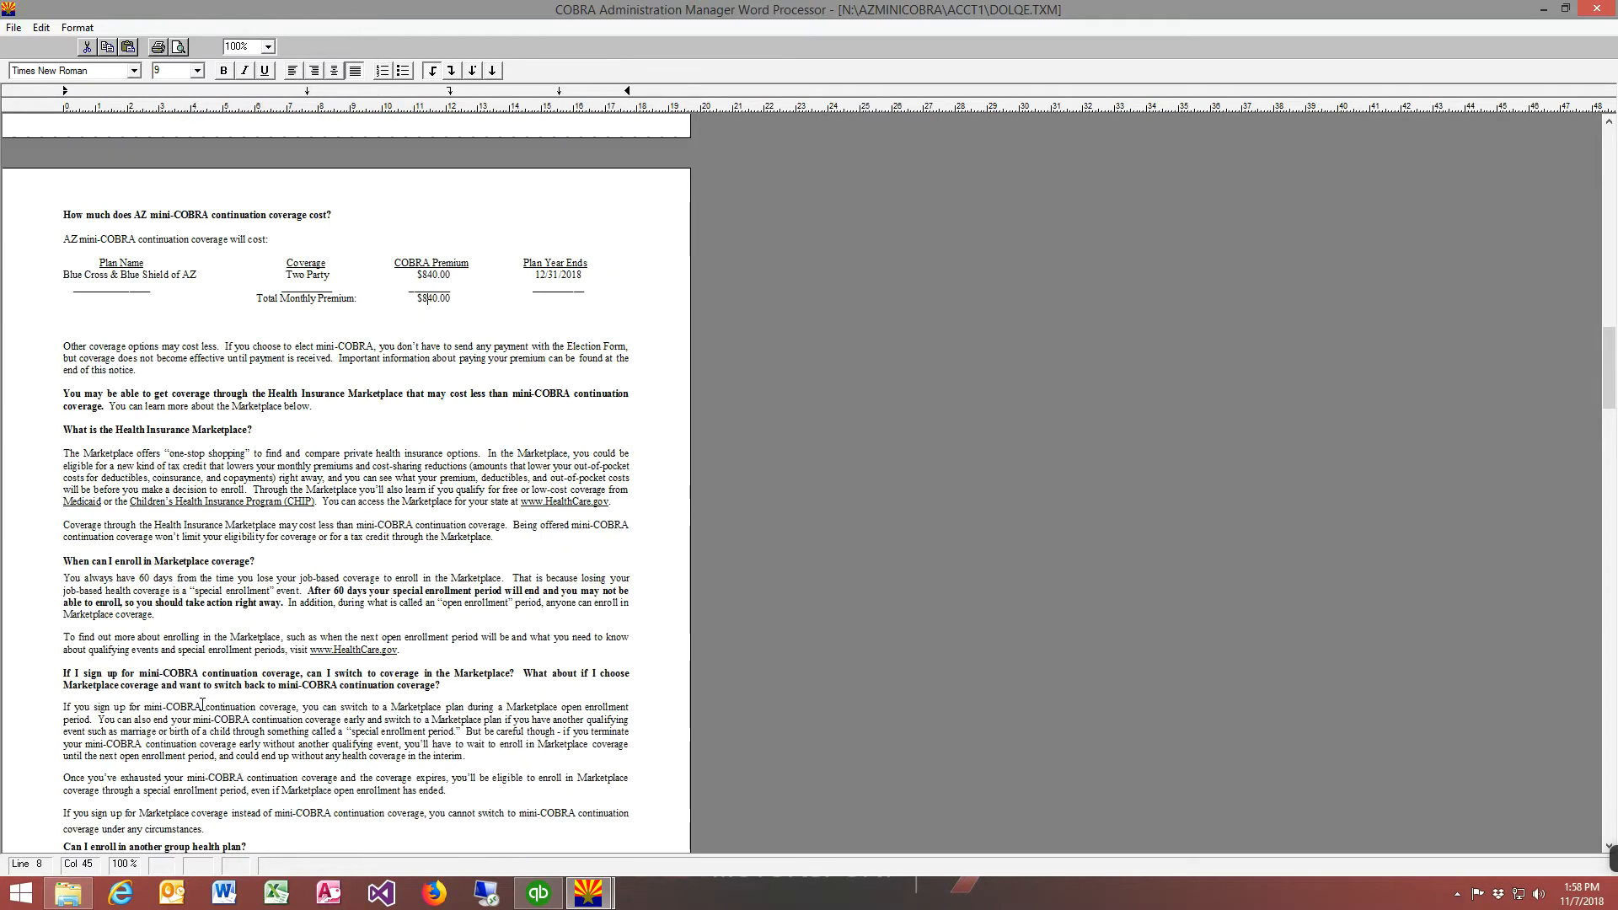
scroll(202, 704, down, 13)
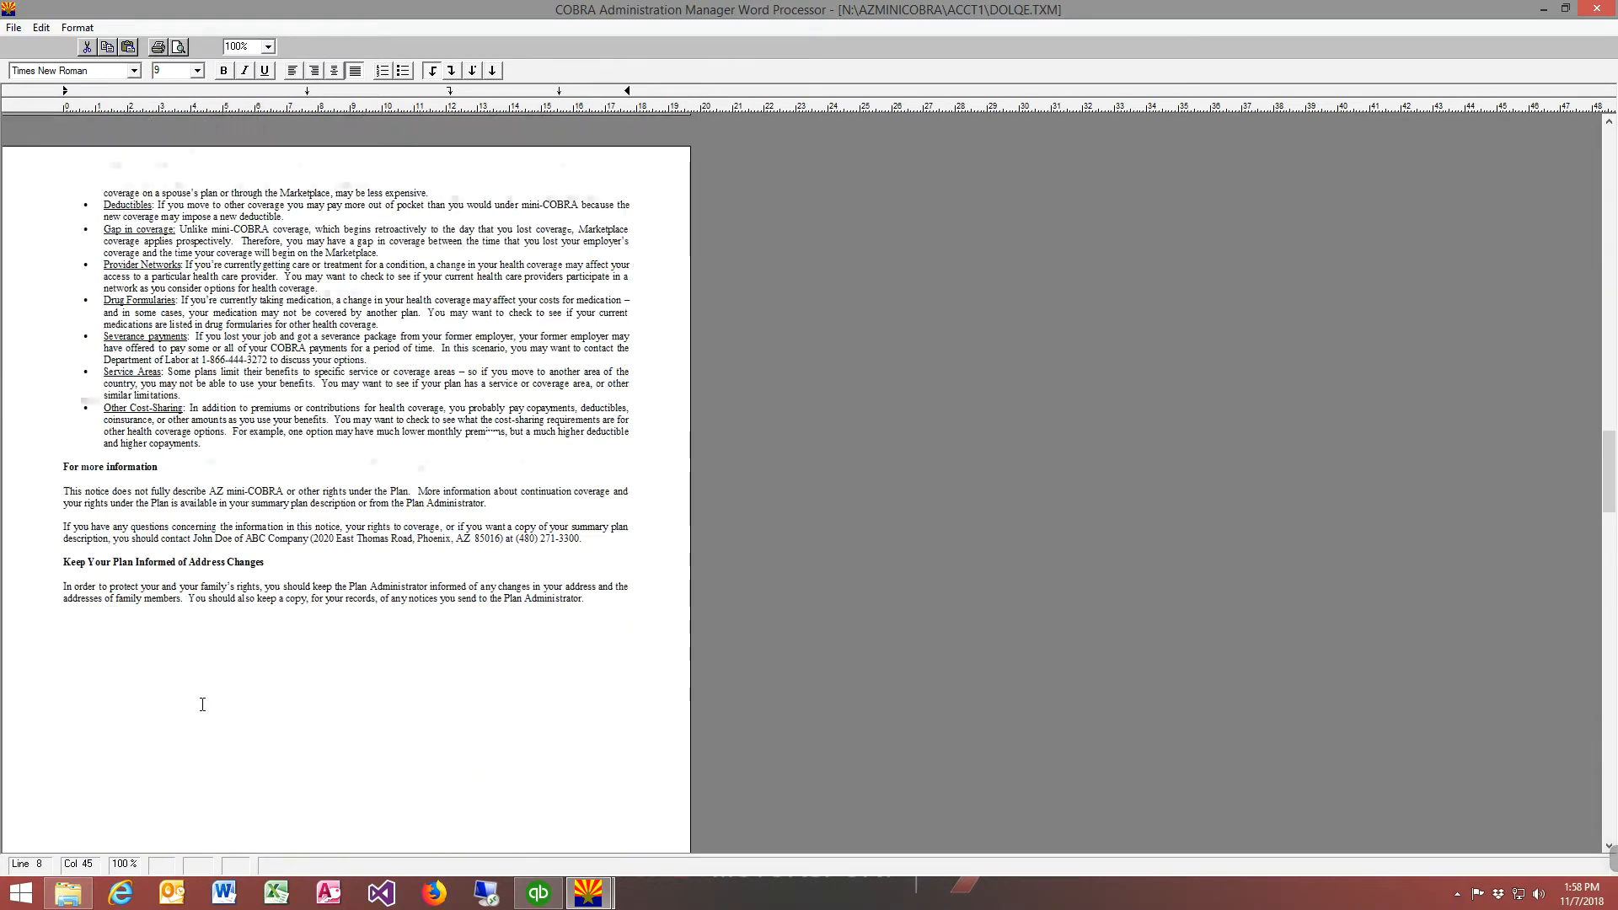
Print all pages of the qualifying event letter, including its election form, on the Brother HL-3170CDW printer and close the letter
scroll(202, 701, down, 5)
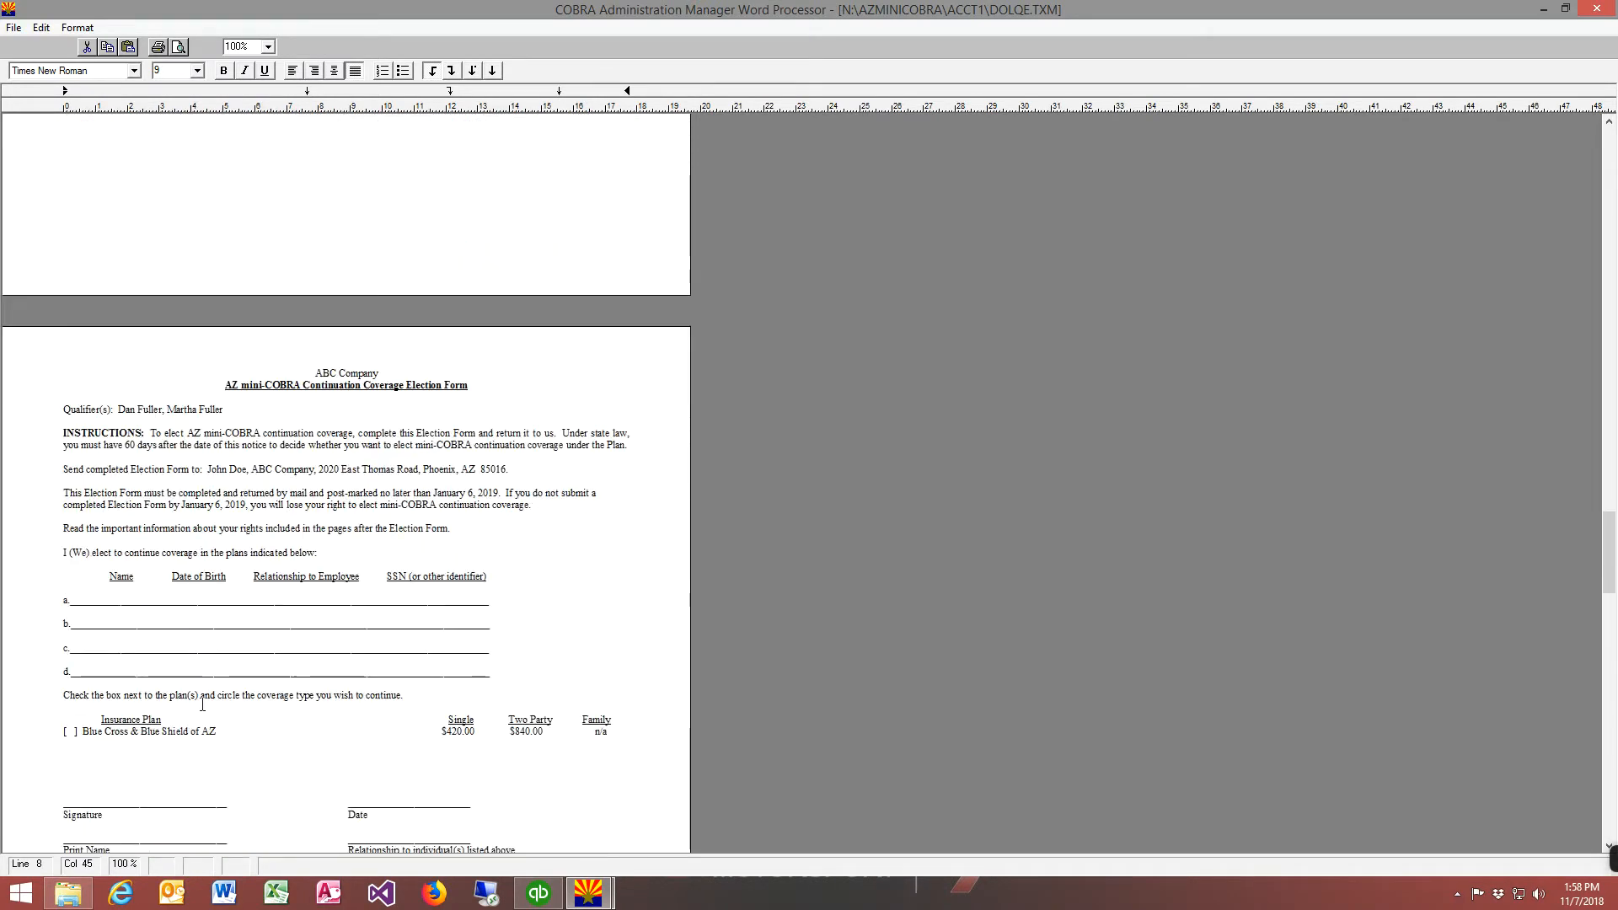
scroll(202, 703, down, 1)
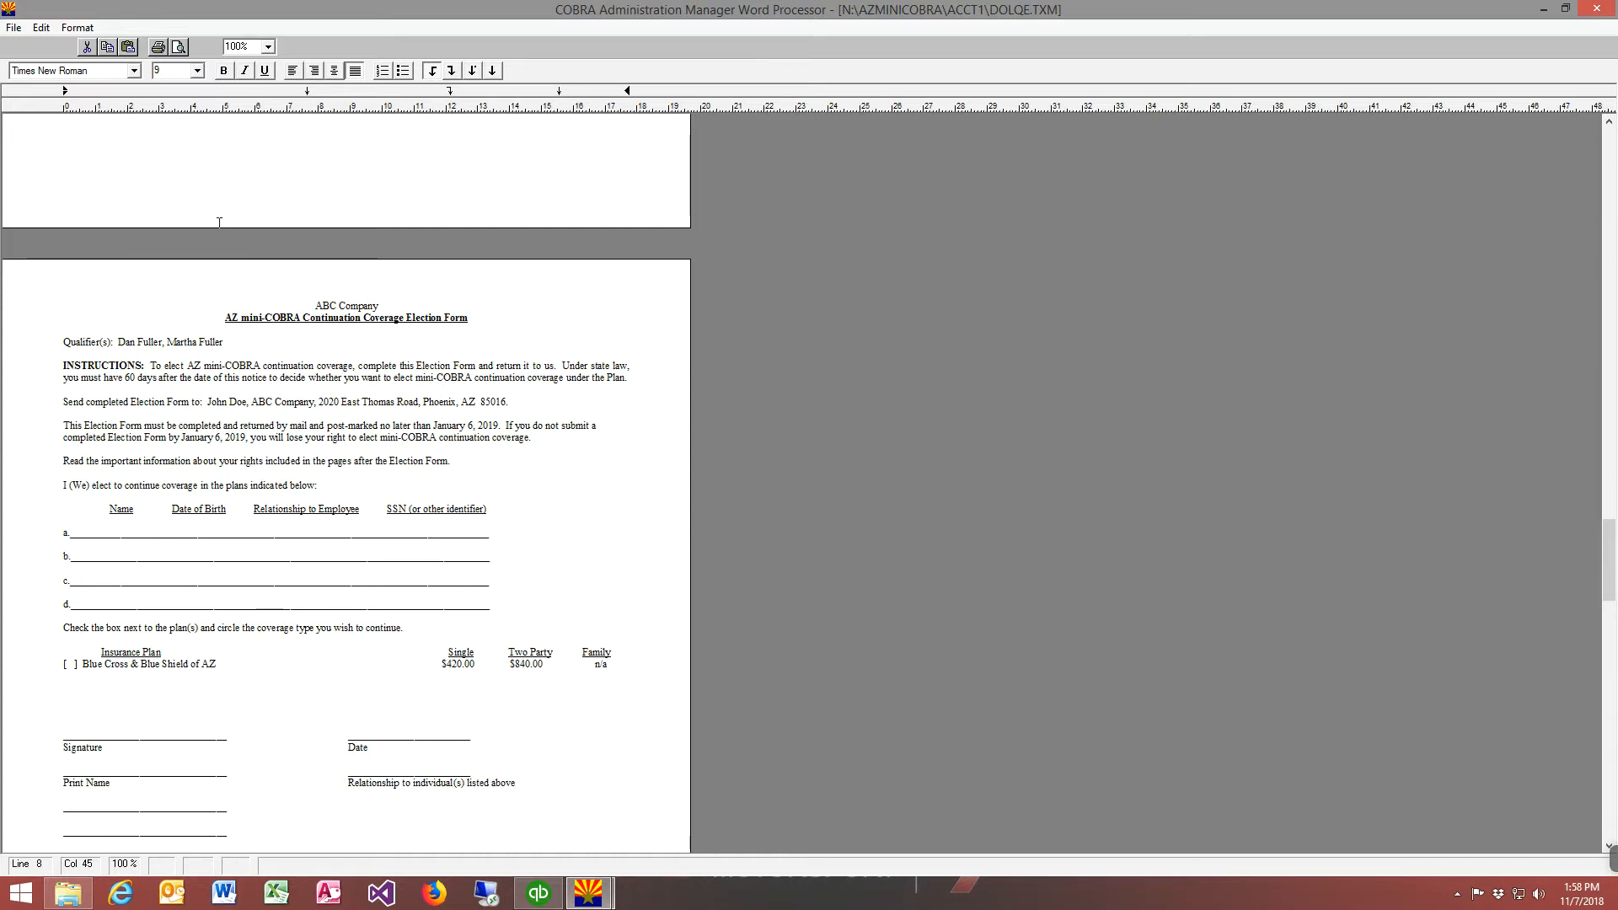
click(14, 27)
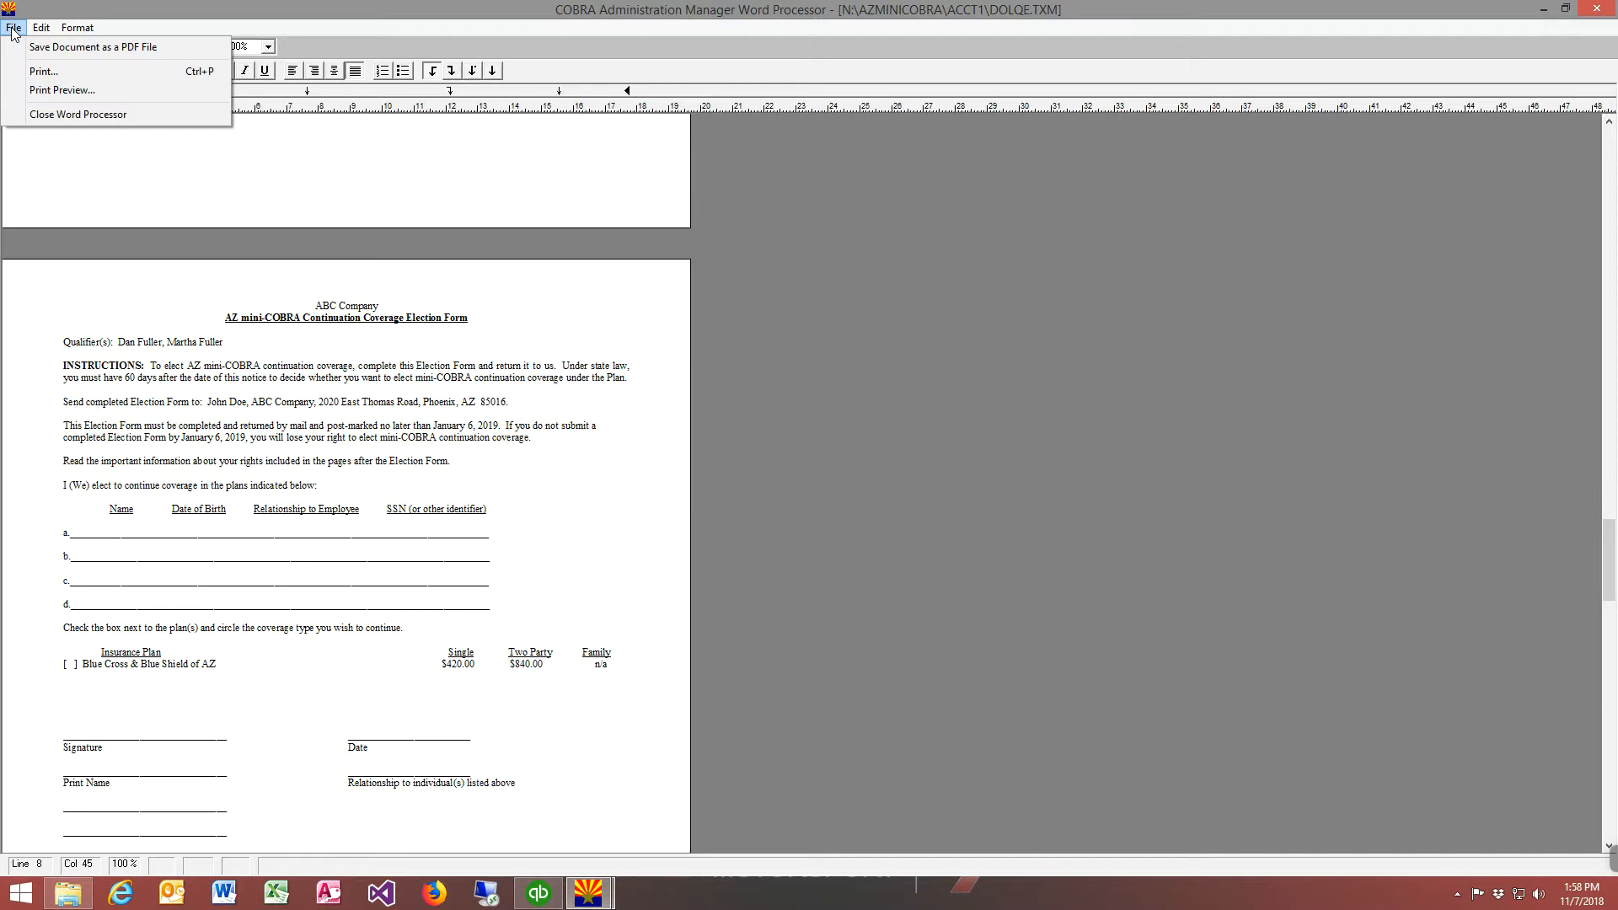
click(41, 71)
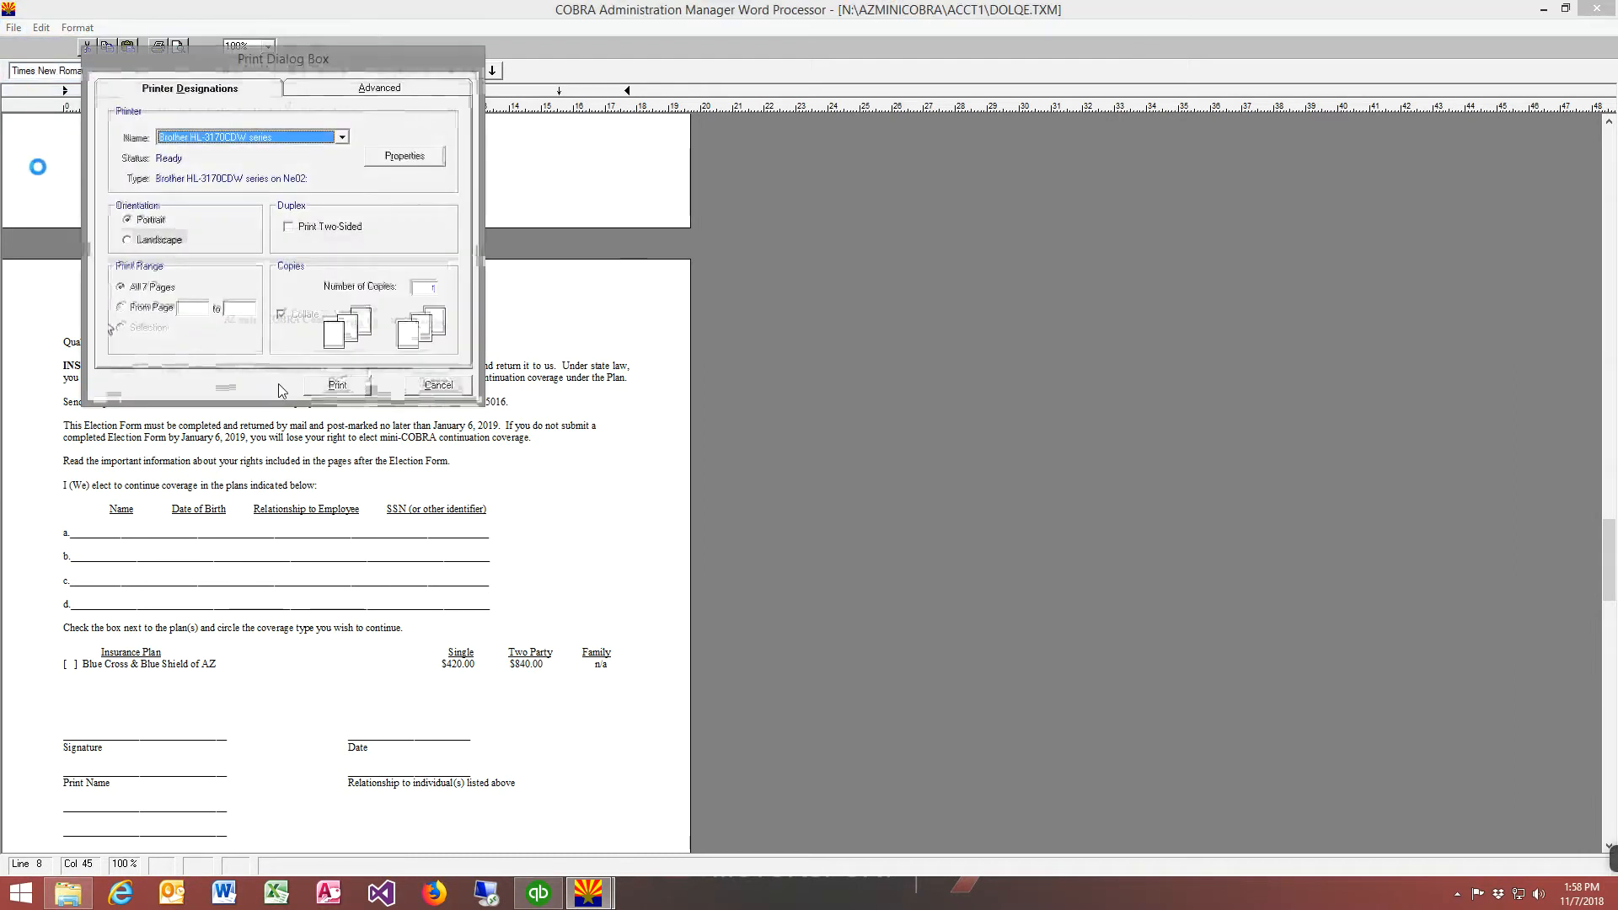
click(314, 385)
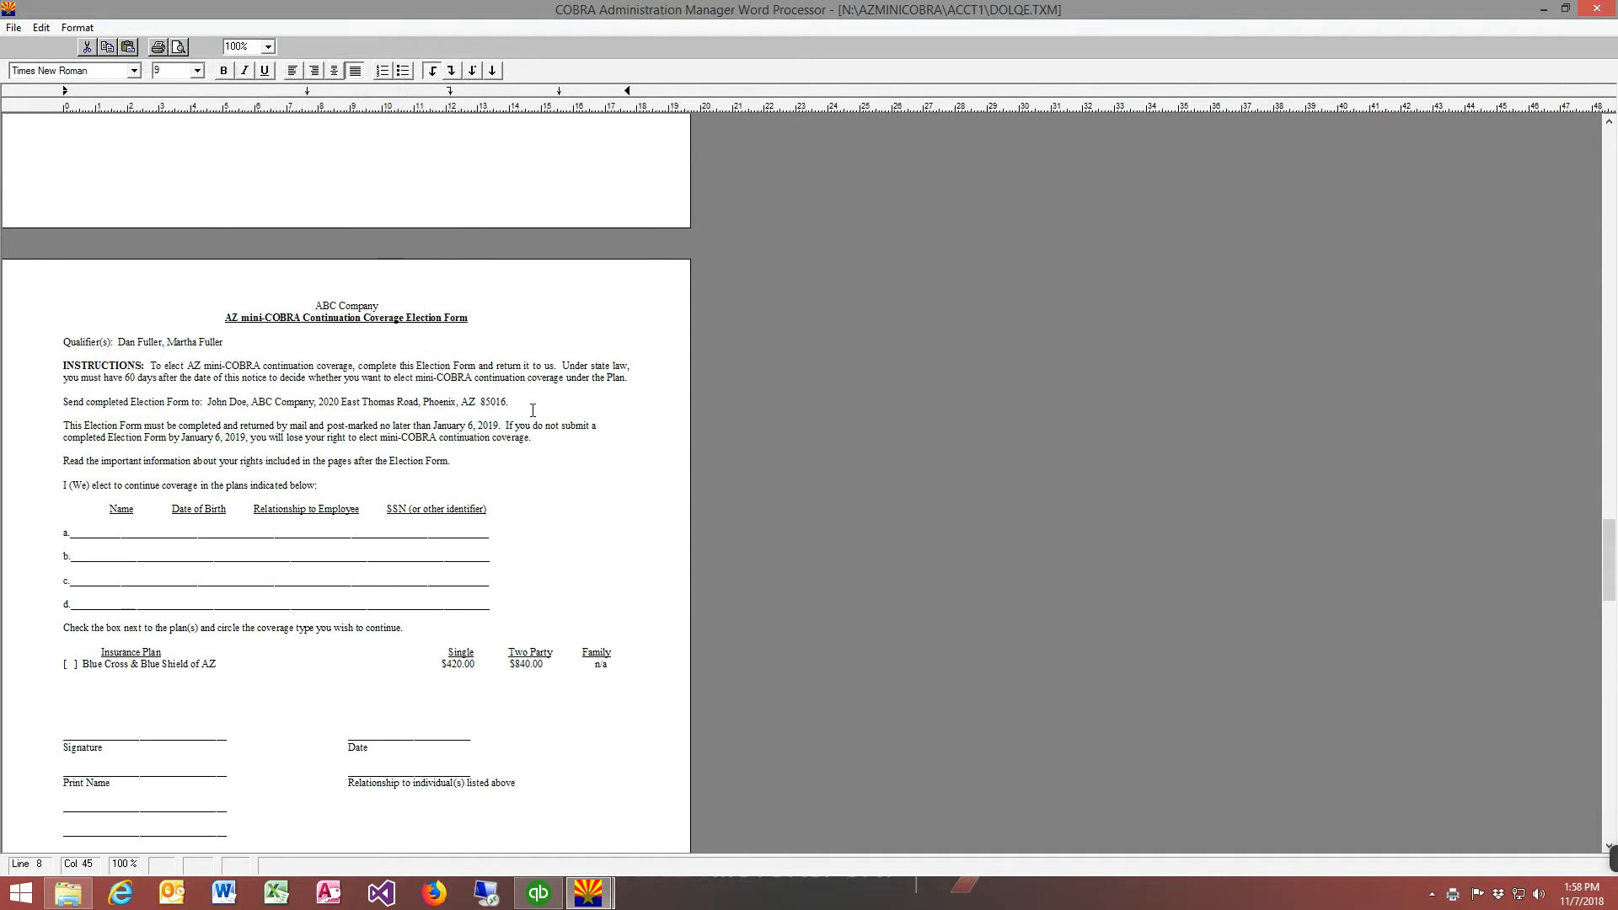
click(1596, 10)
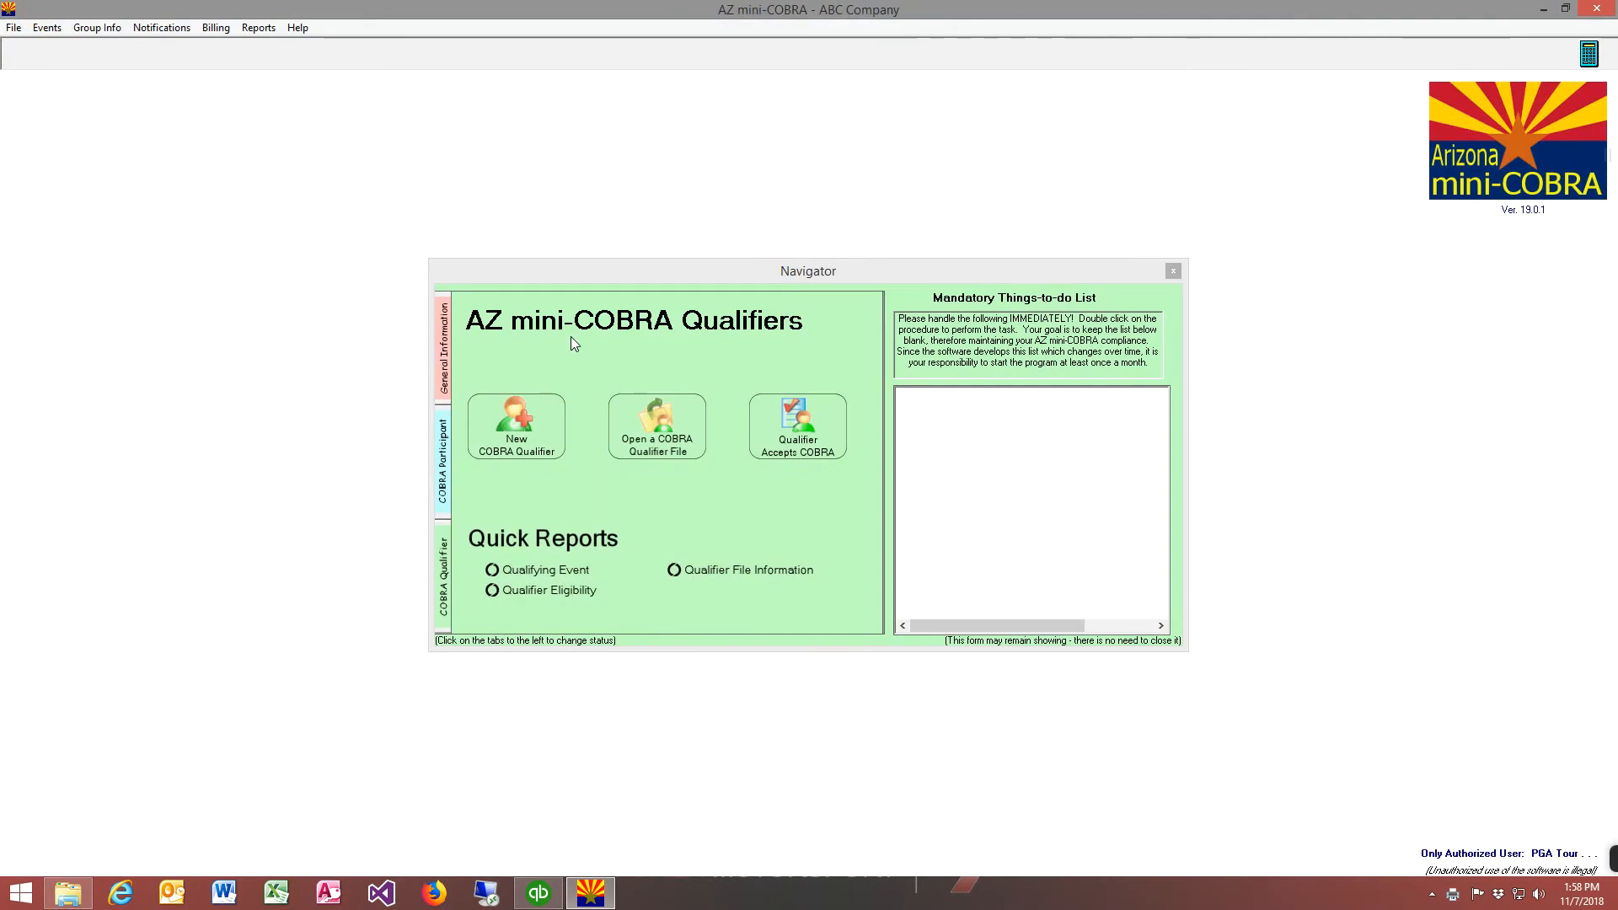
Open the newly added qualifier's existing file and show the documents stored in its File Cabinet
click(653, 440)
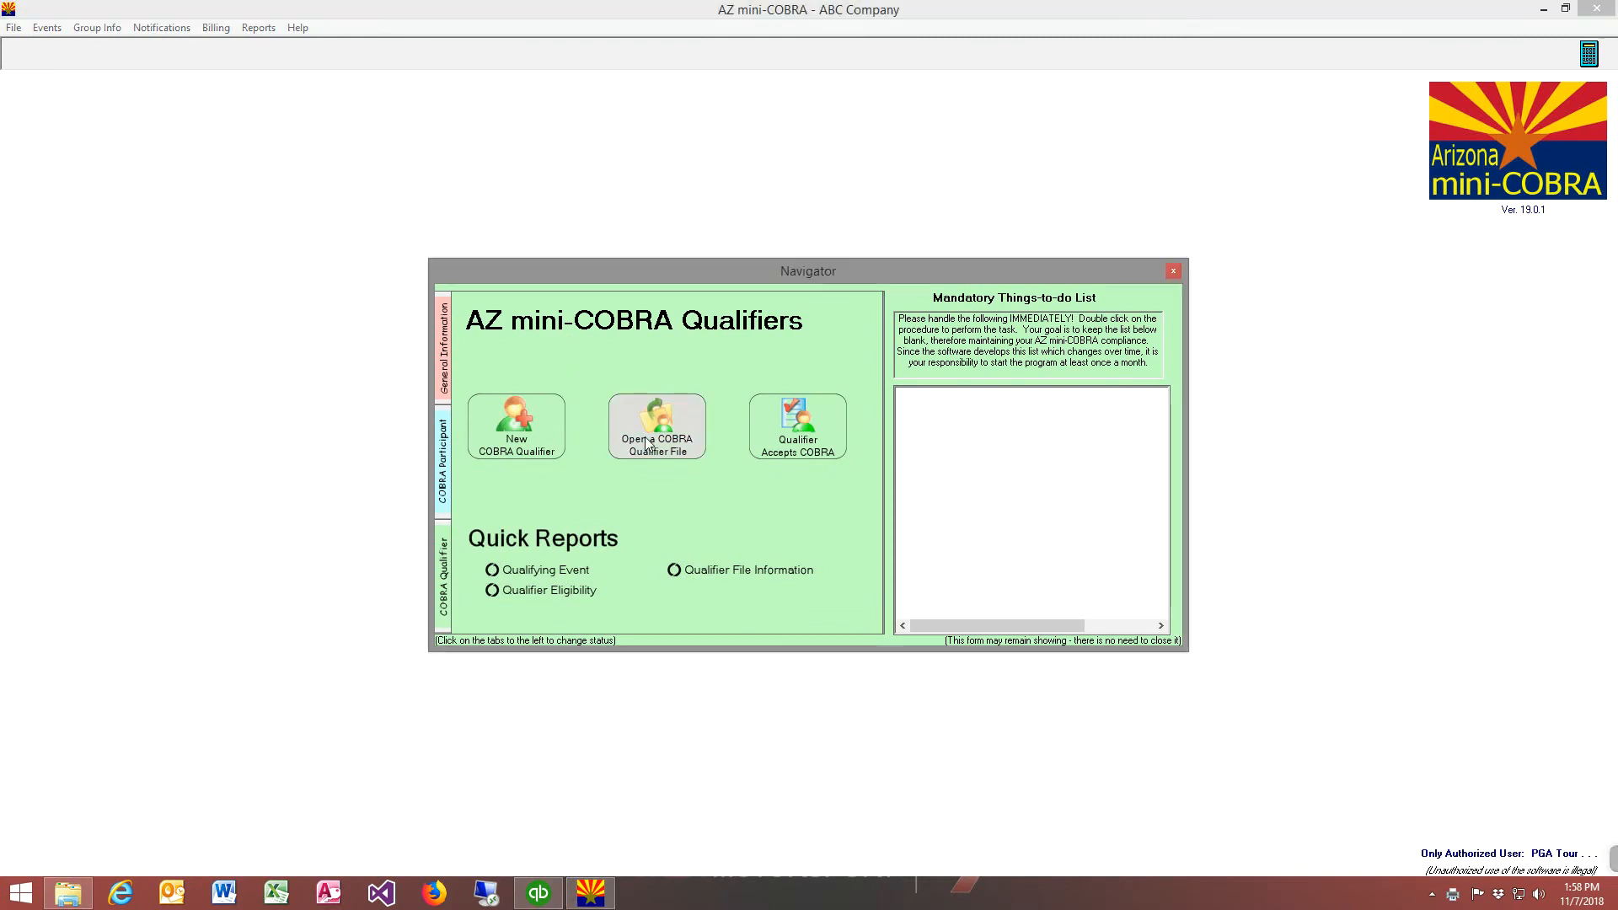
click(734, 477)
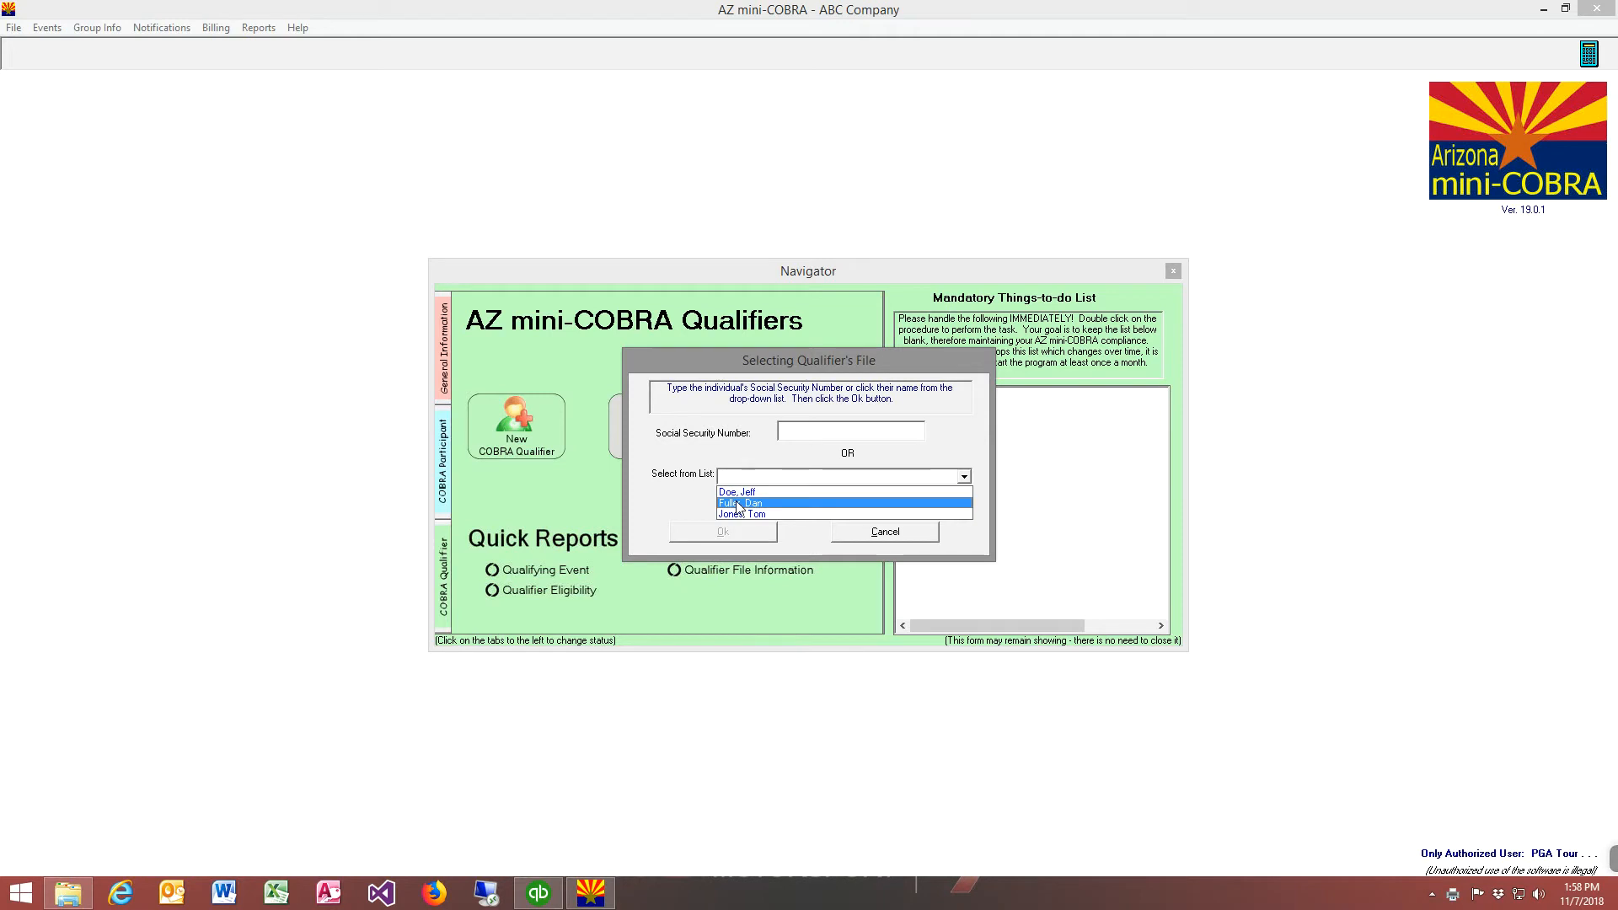
click(737, 504)
click(675, 531)
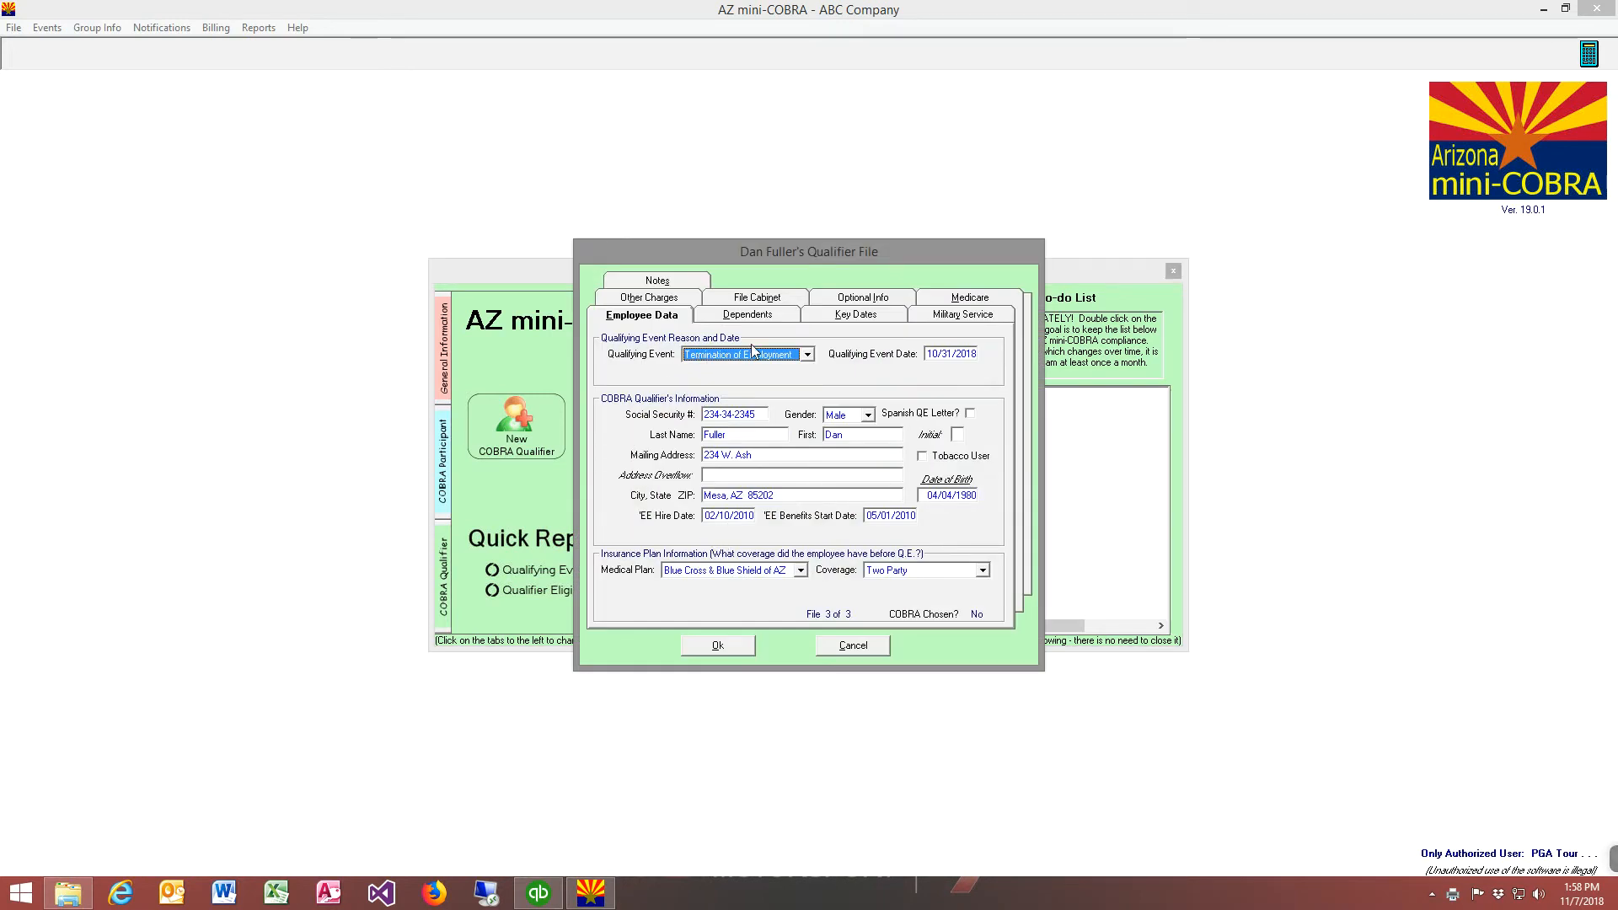
click(749, 299)
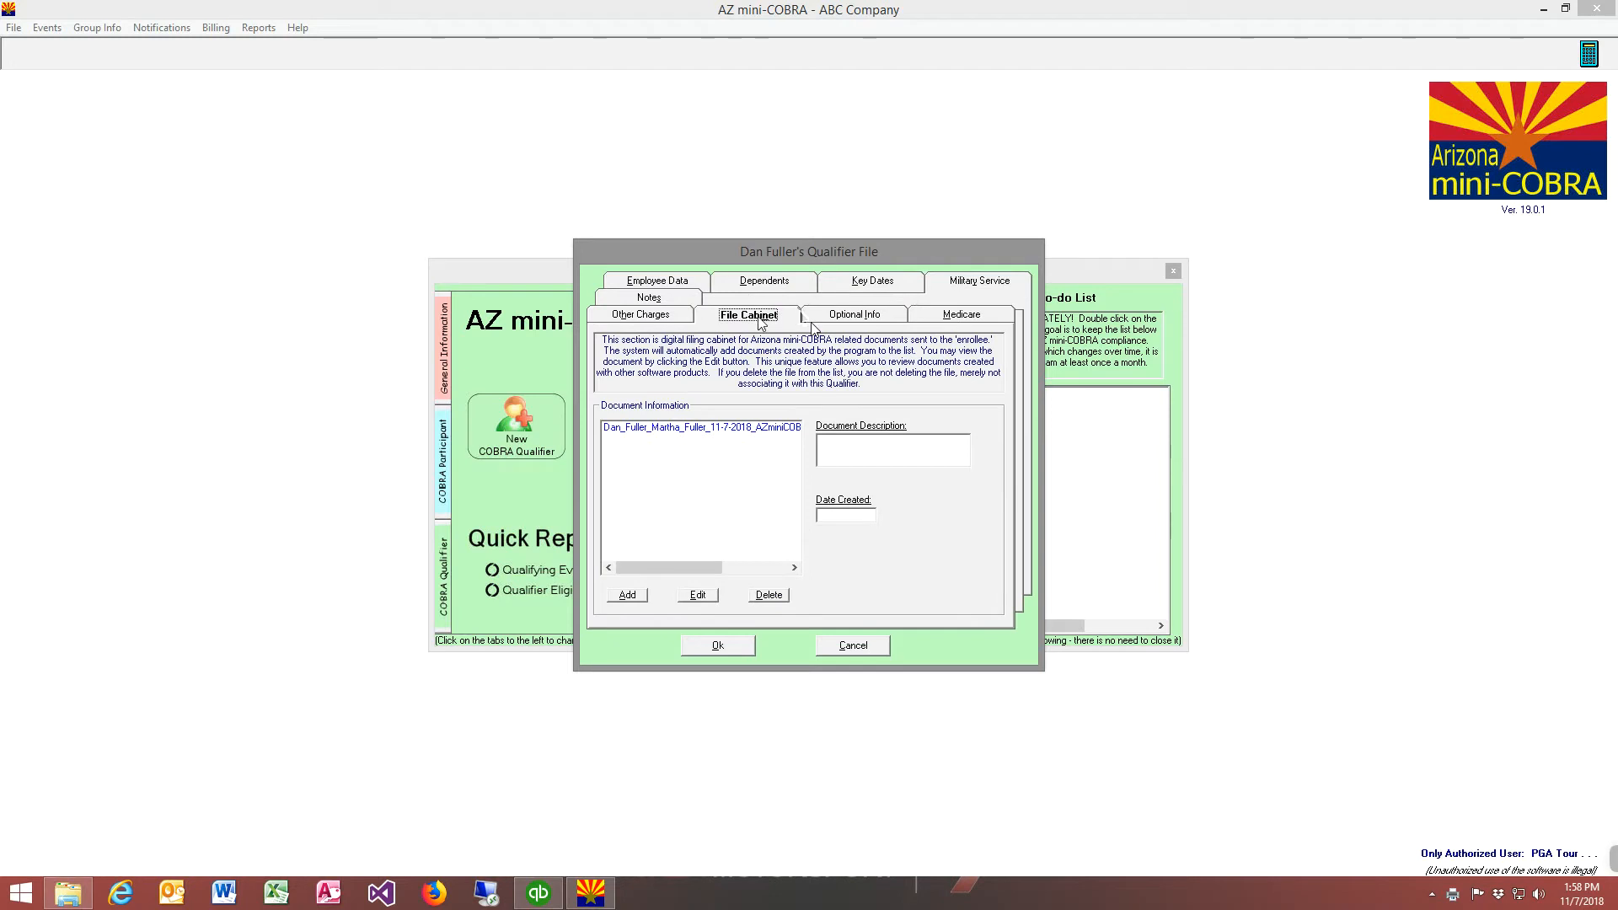
Open the filed AZ miniCOBRA Qualifying Event Letter PDF, check its letter date, and close both the PDF and the qualifier's file without changes
click(656, 430)
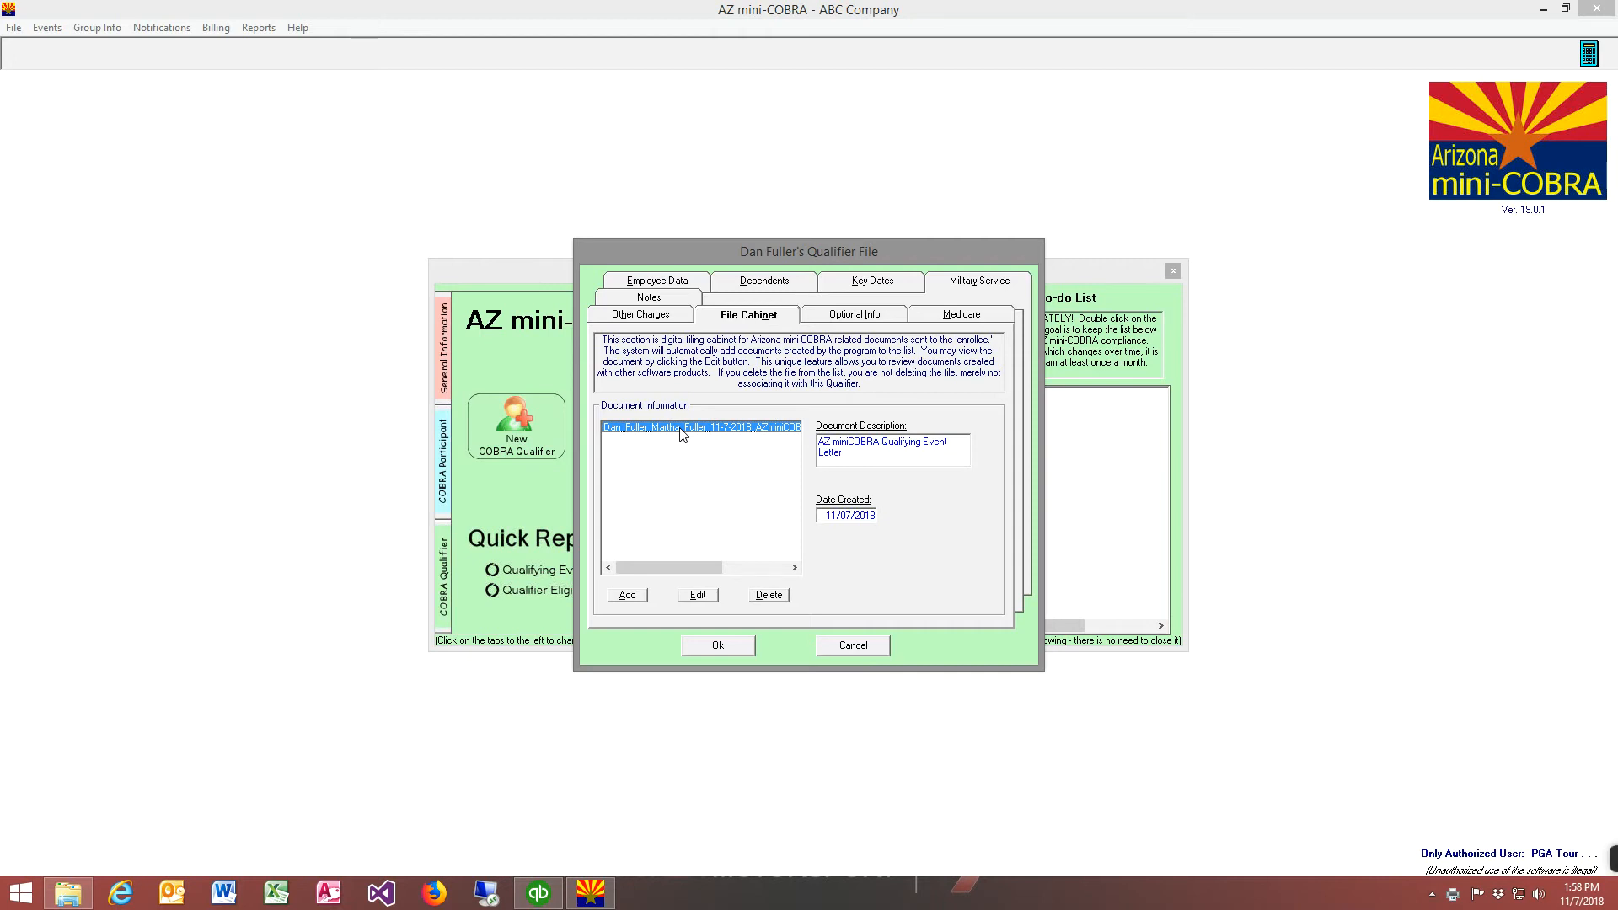
double_click(683, 427)
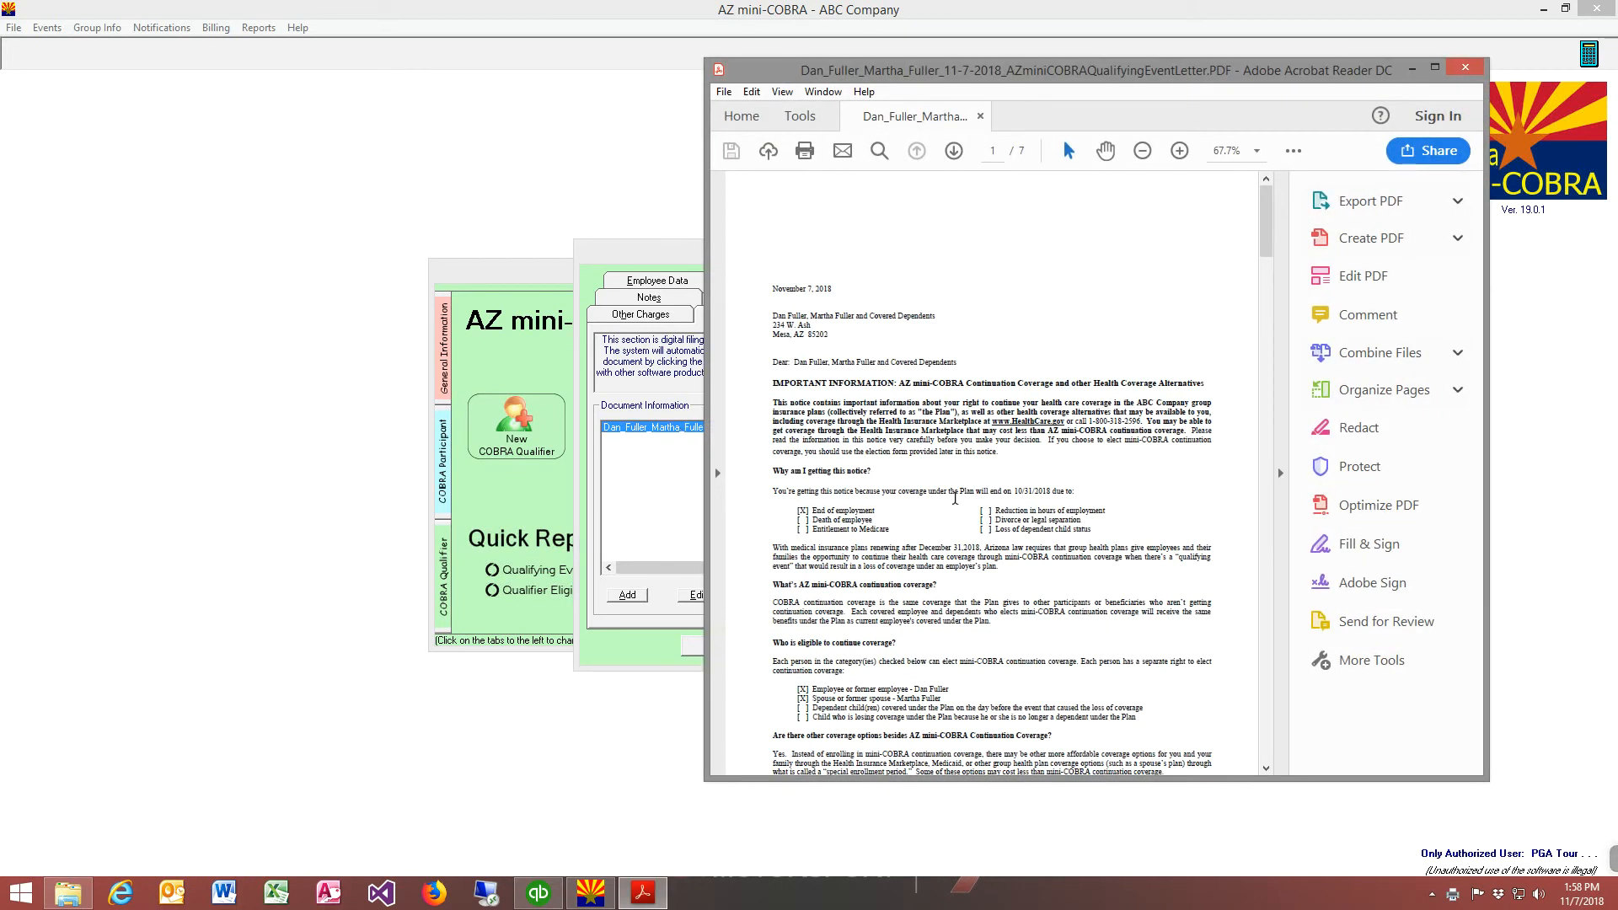
drag(771, 288, 832, 288)
click(960, 291)
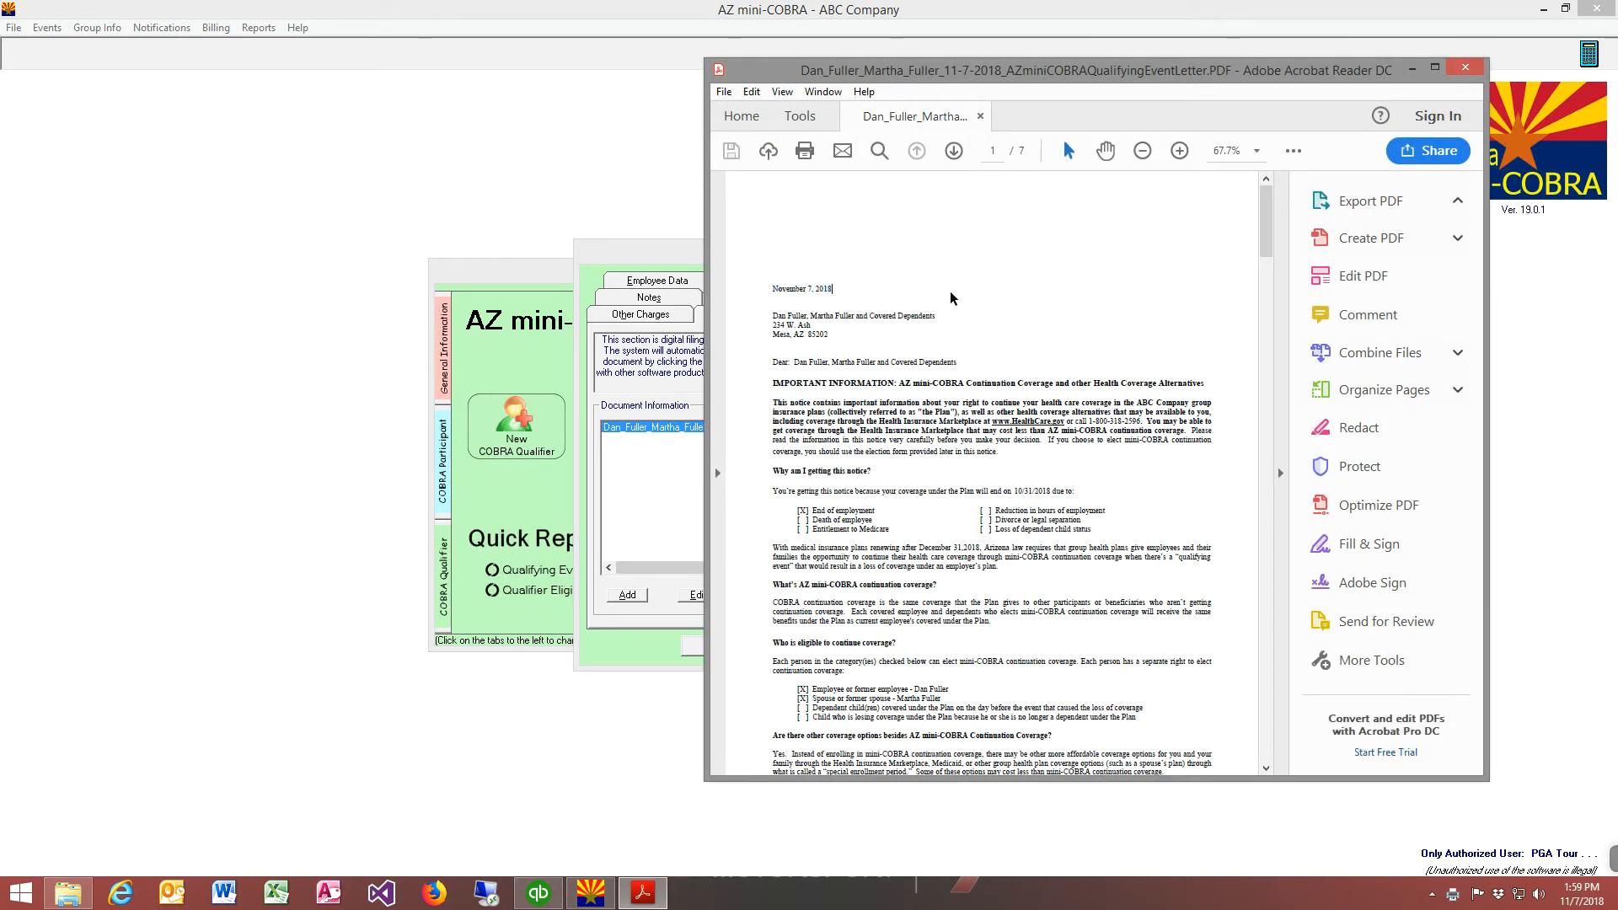
click(1463, 67)
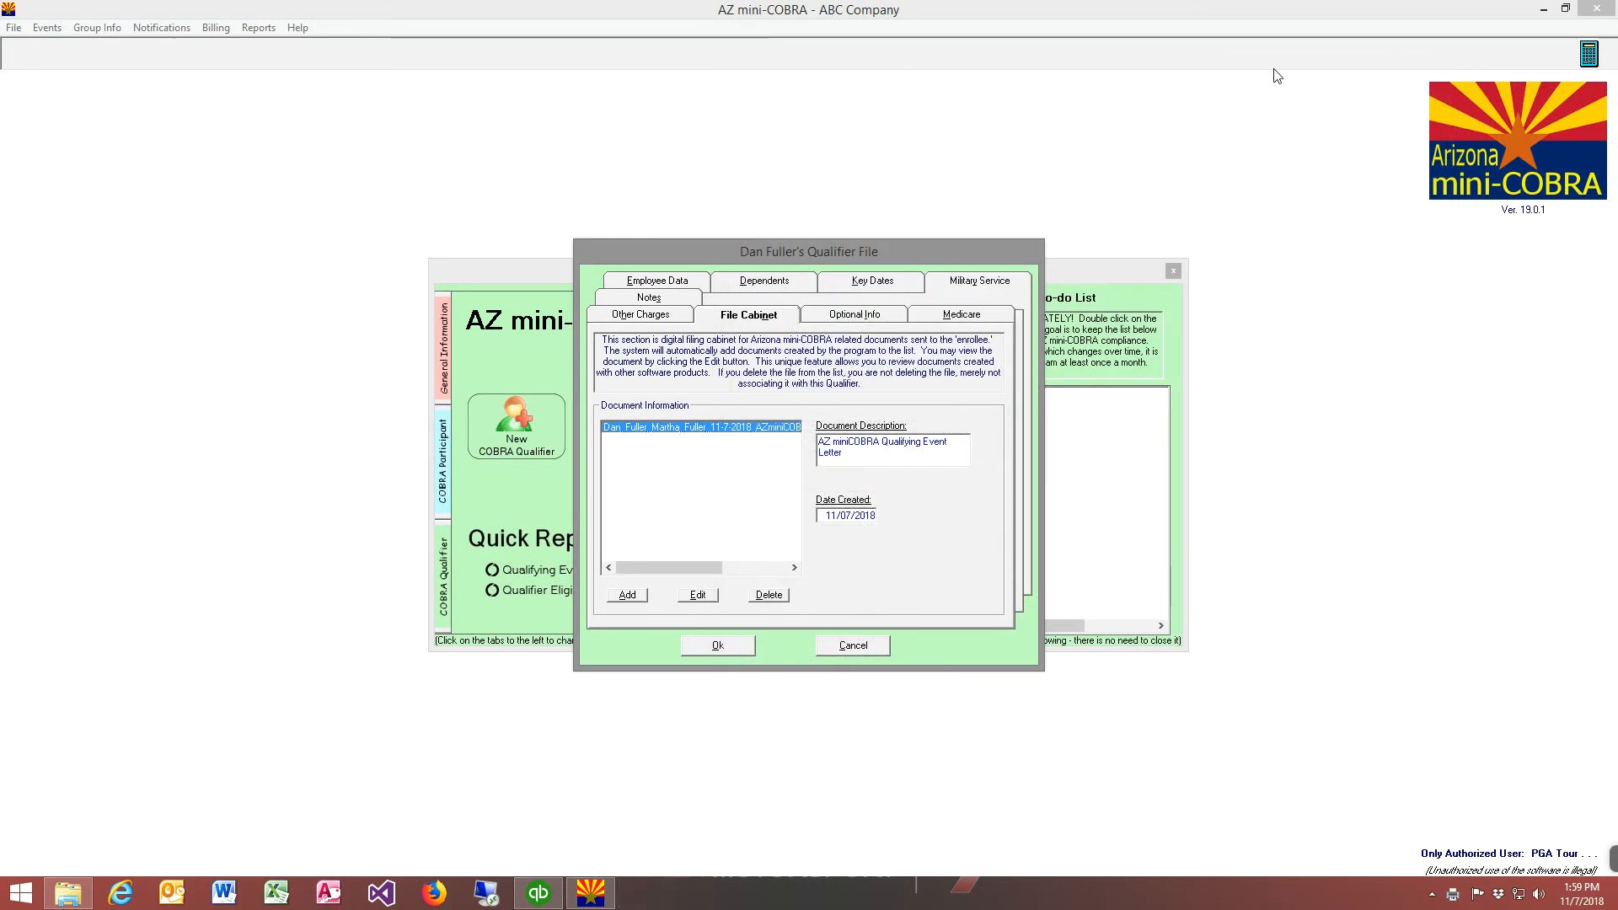
click(851, 645)
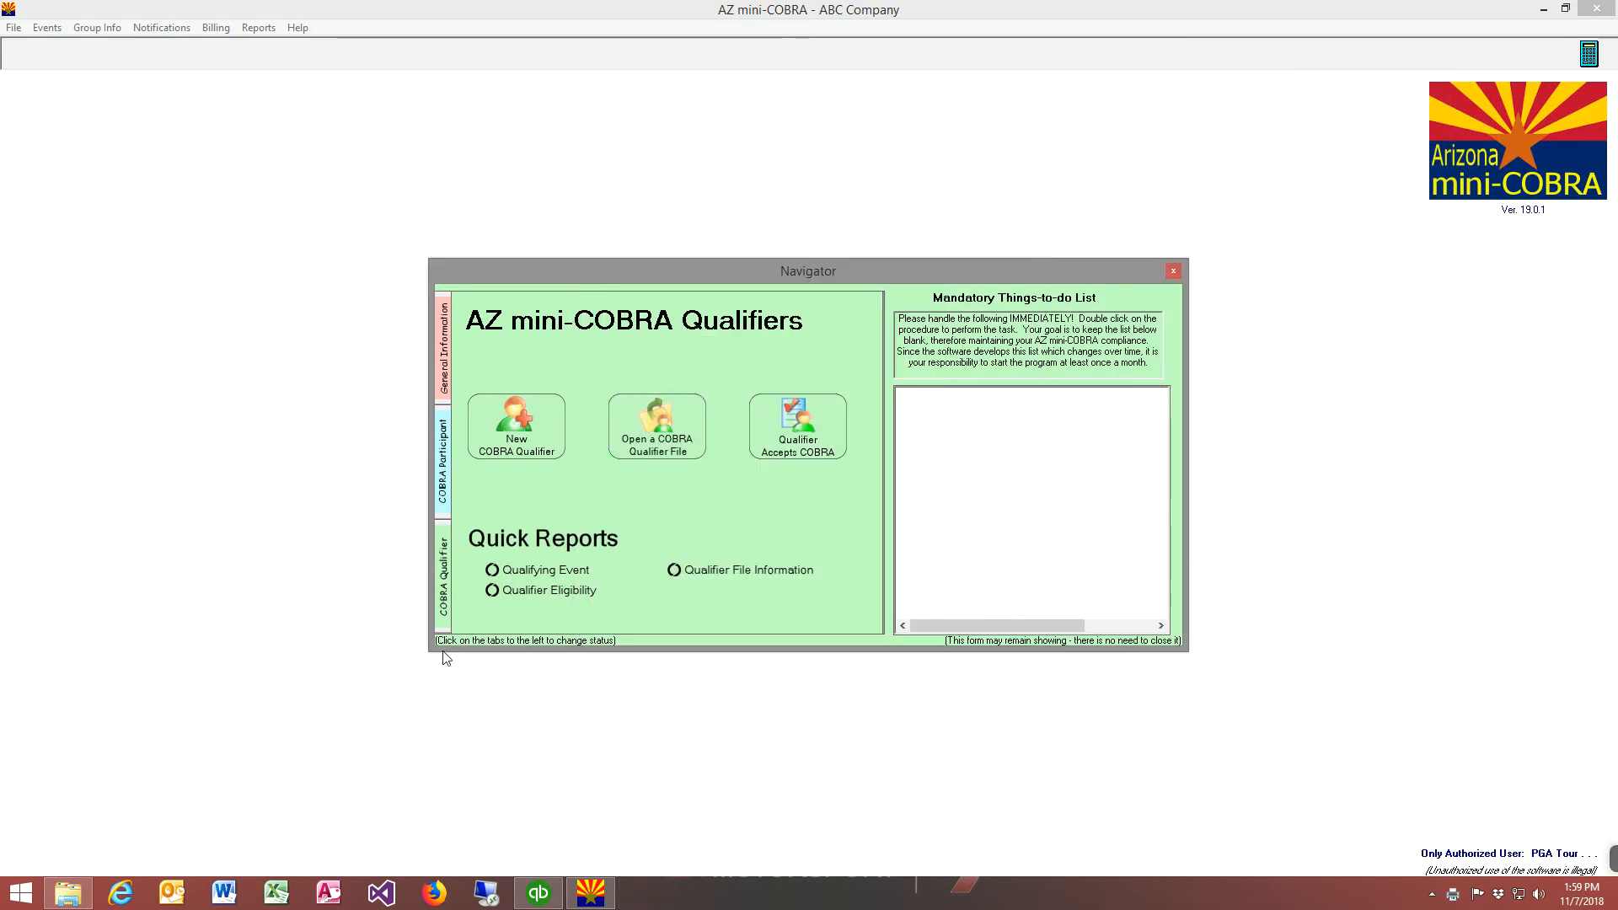